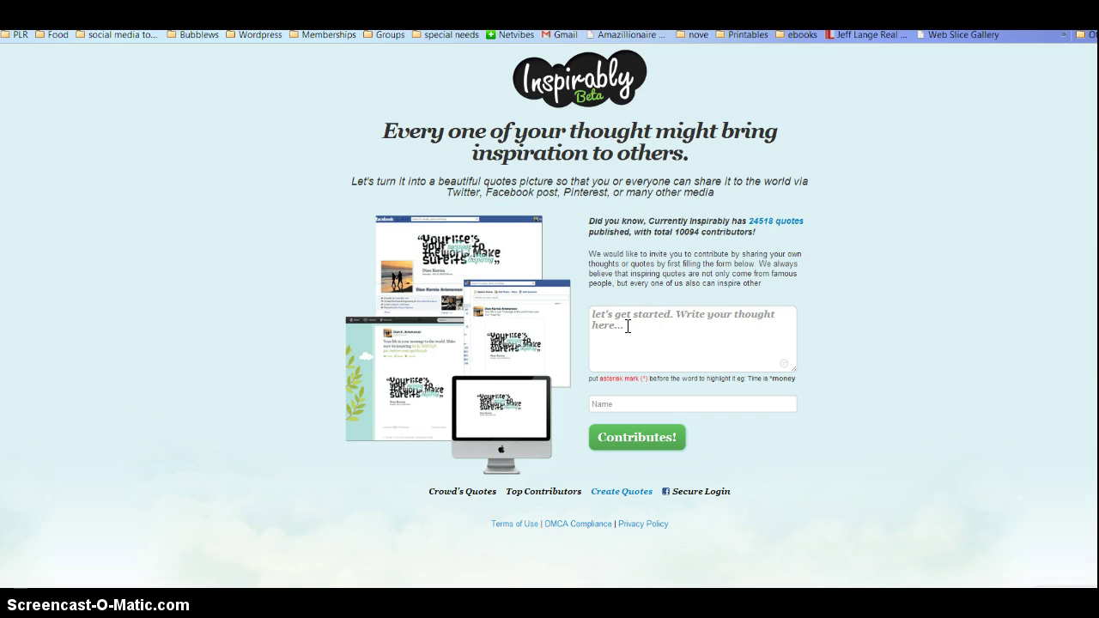
Step: Contribute the thought "Here's a thought!" under the name "Special Needs Kids Talk Radio"
click(593, 316)
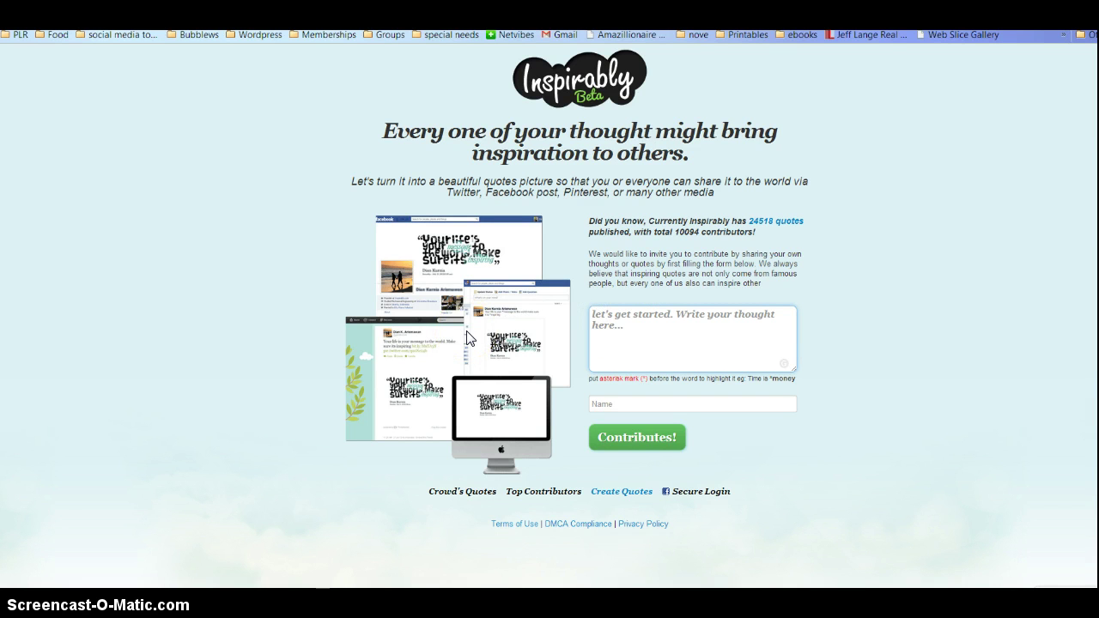
text(Here's a )
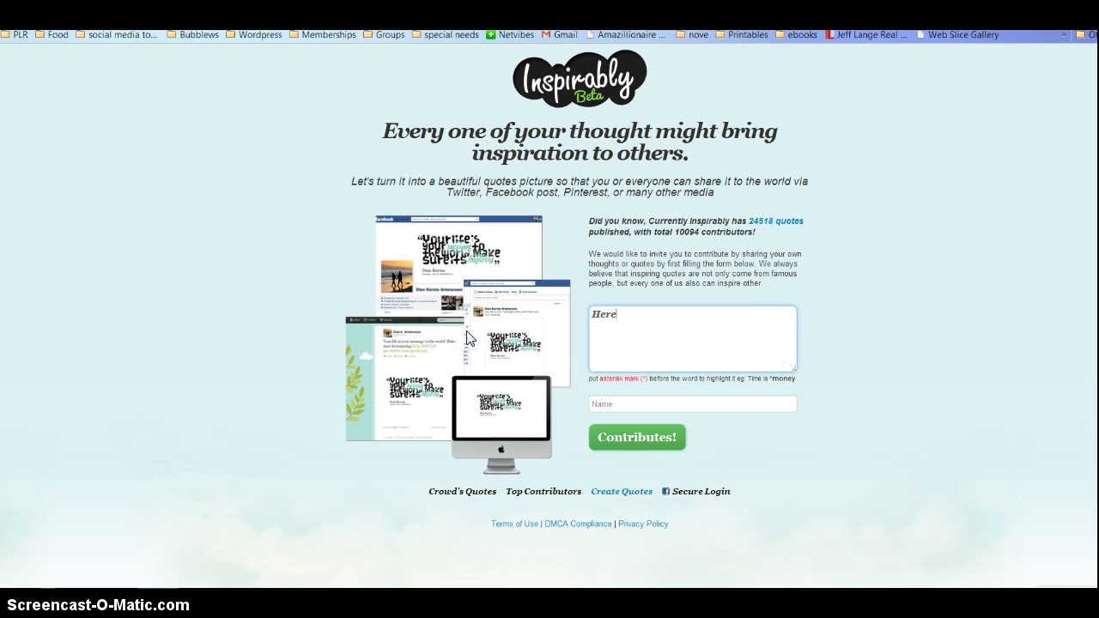
text(thought!)
click(655, 403)
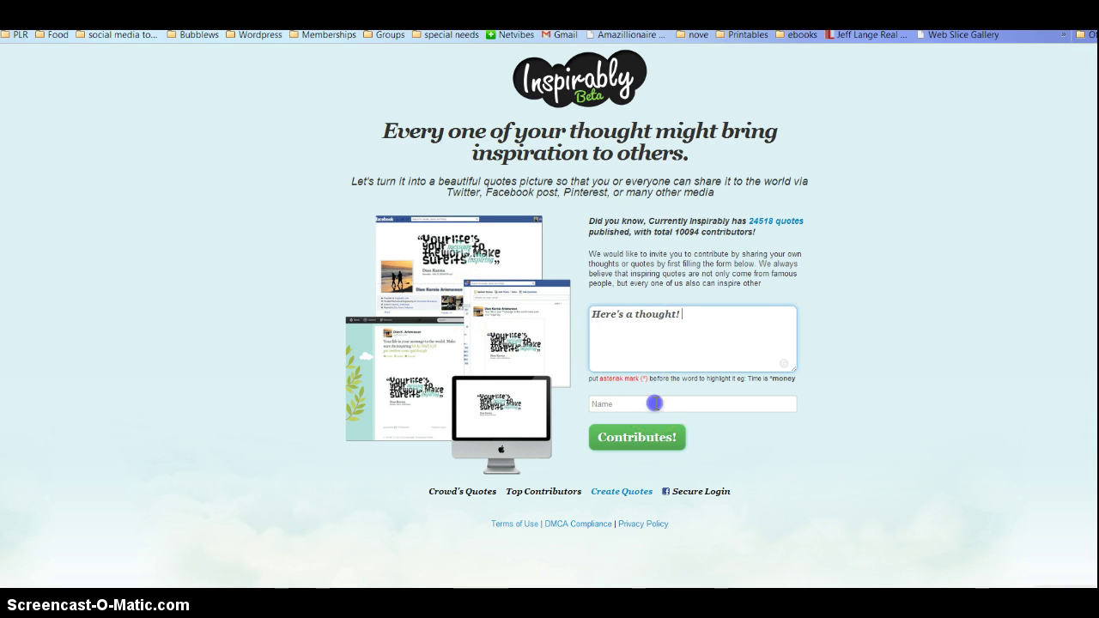
text(Spec)
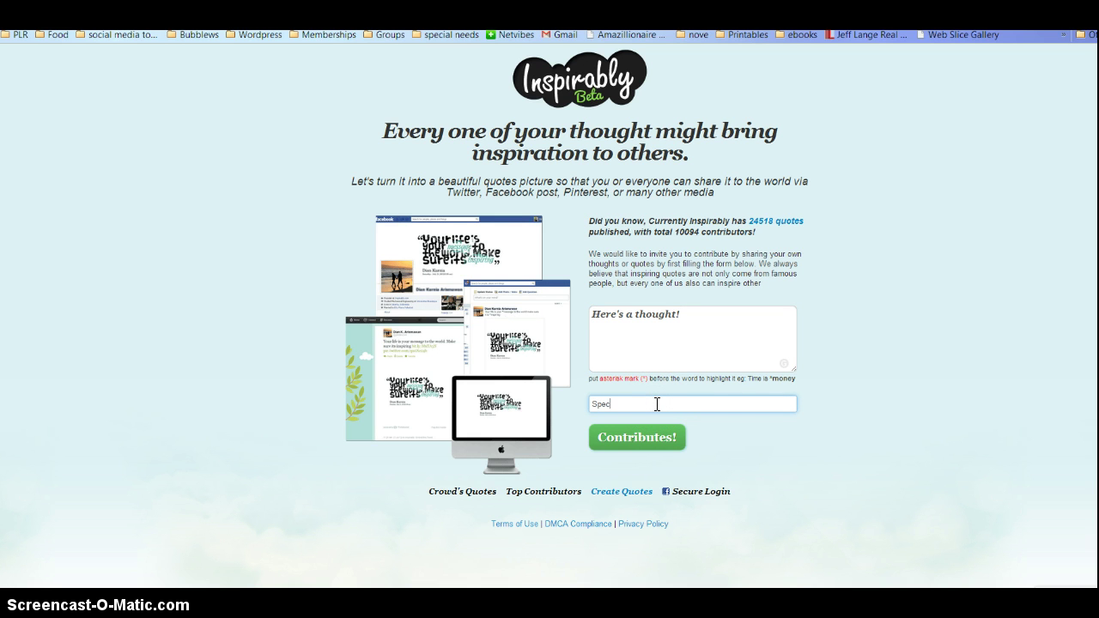
text(ial Needs Kids Talk Radio)
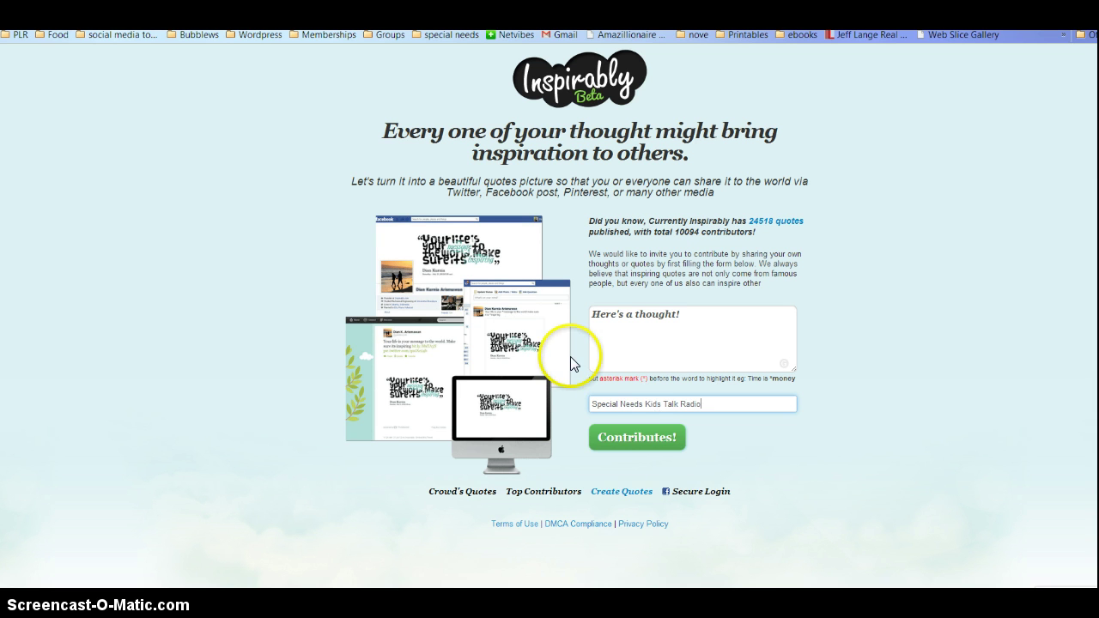
click(637, 440)
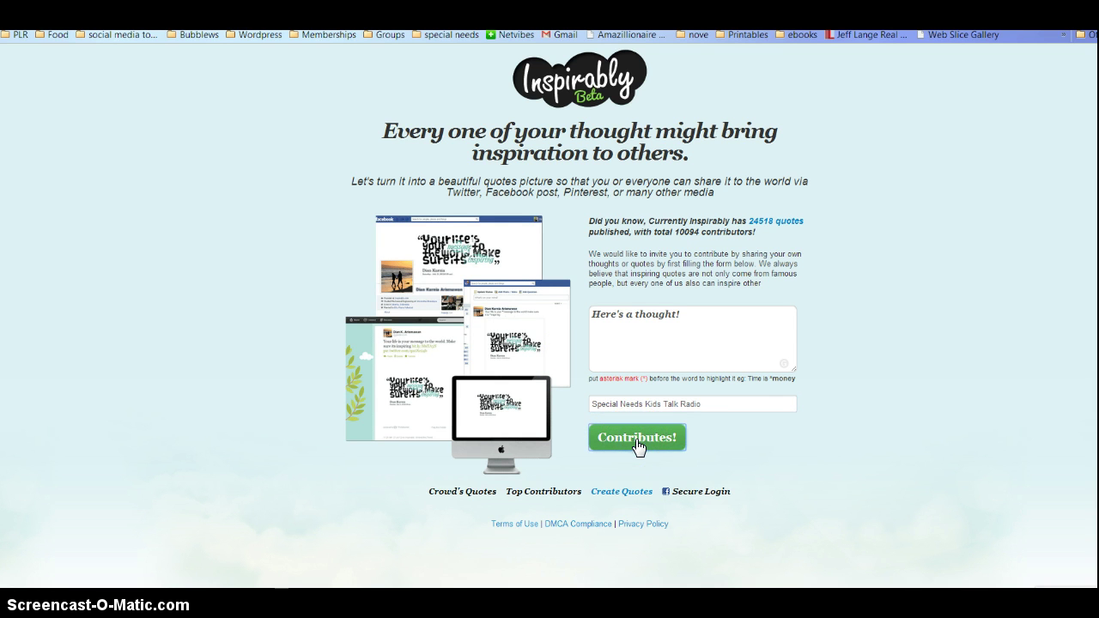
click(637, 440)
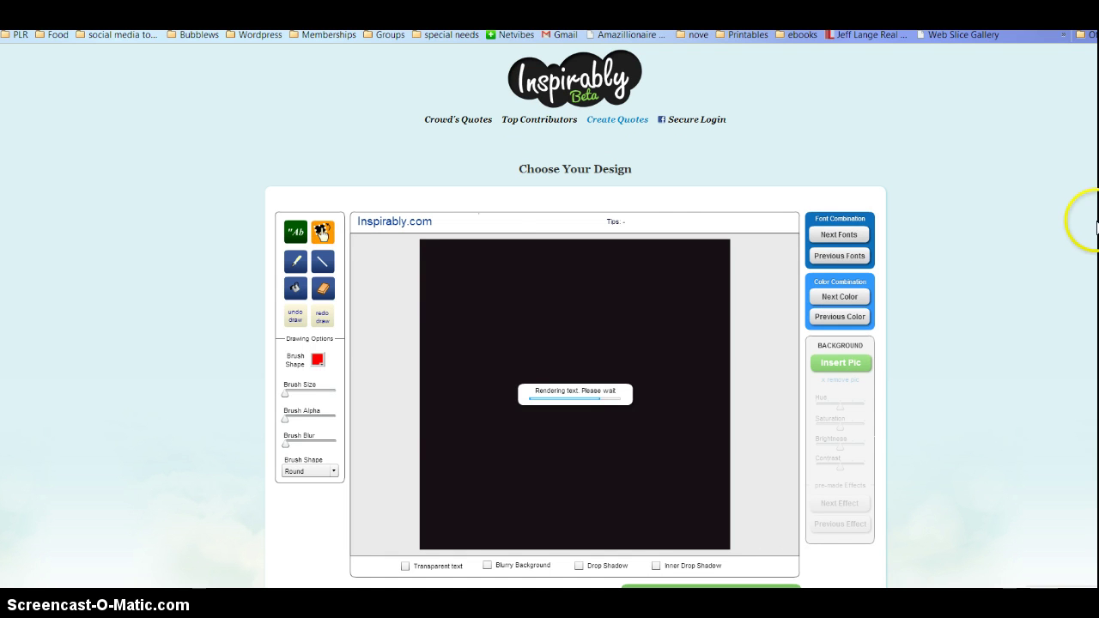
Step: Cycle forward through the font combinations to a thin, left-aligned sans-serif quote with the name in serif type
scroll(1006, 252, down, 1)
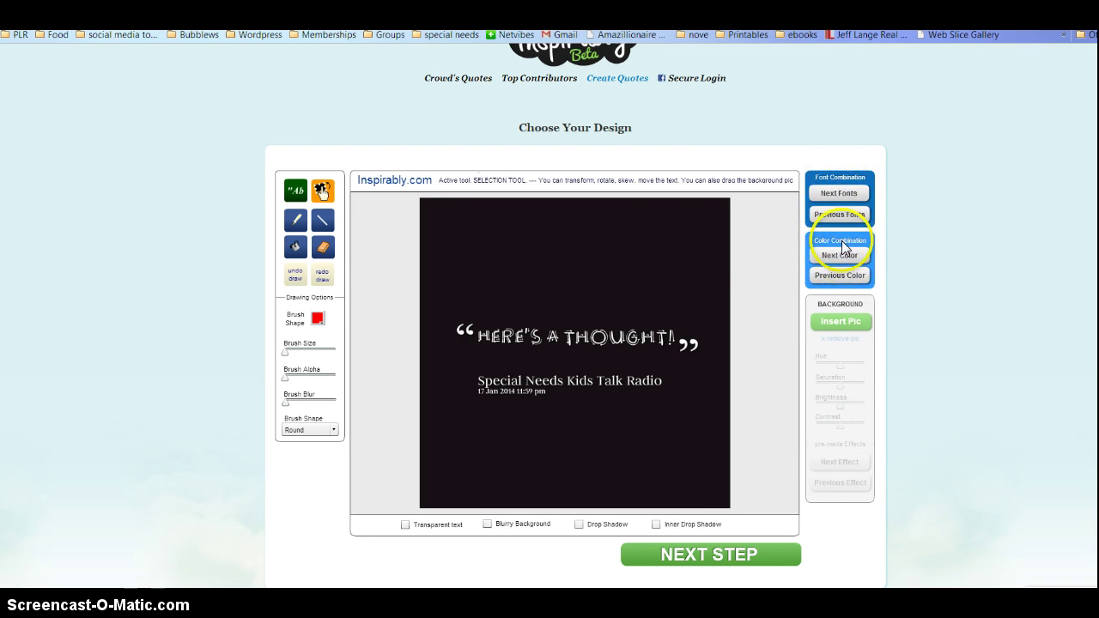
click(839, 190)
click(839, 196)
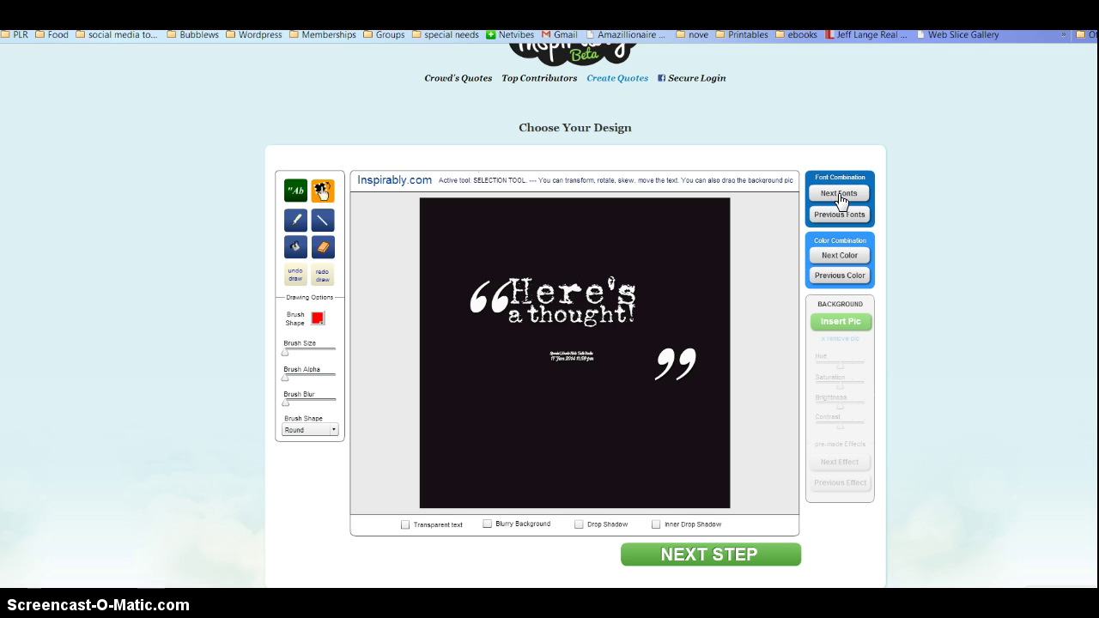
click(840, 196)
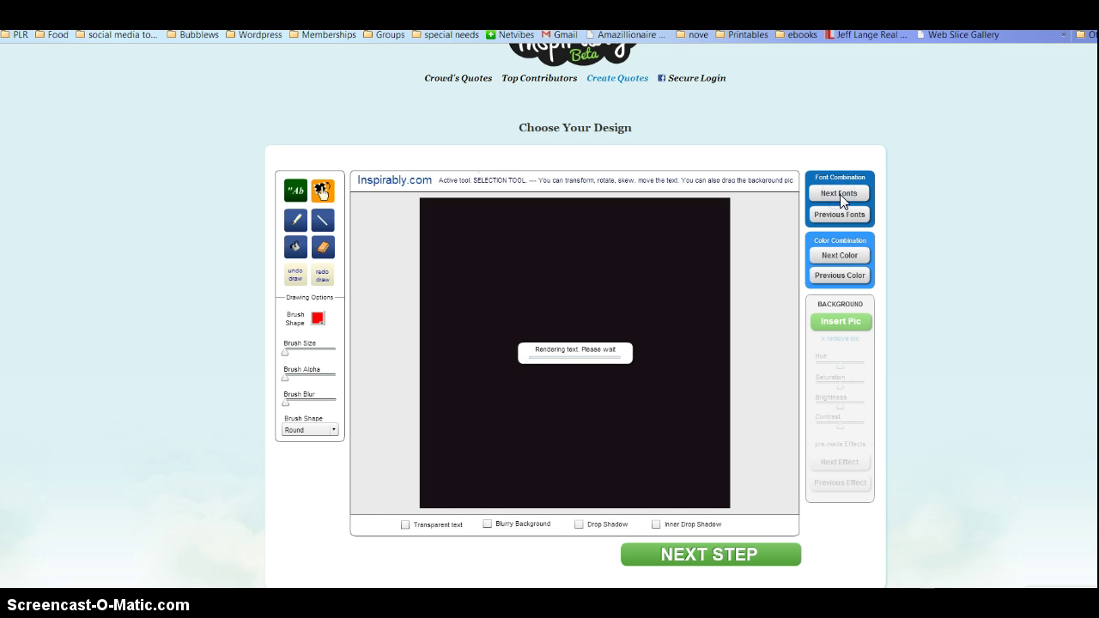
Step: Browse the color combinations and settle on a light gray background with a green quote and black name
click(840, 256)
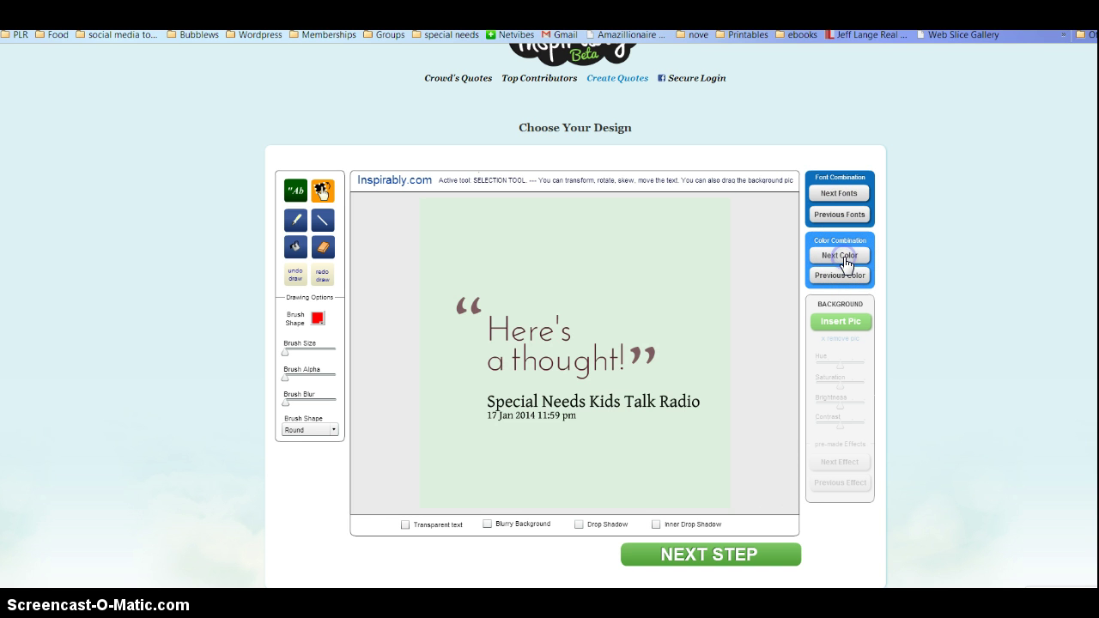
click(845, 258)
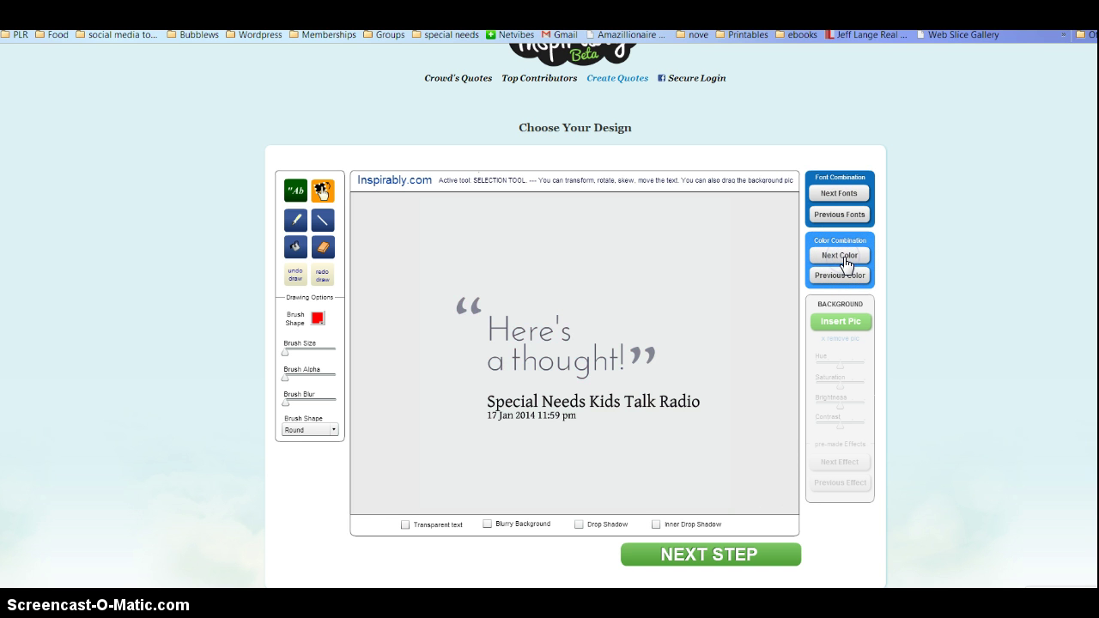
click(844, 258)
click(845, 258)
click(845, 257)
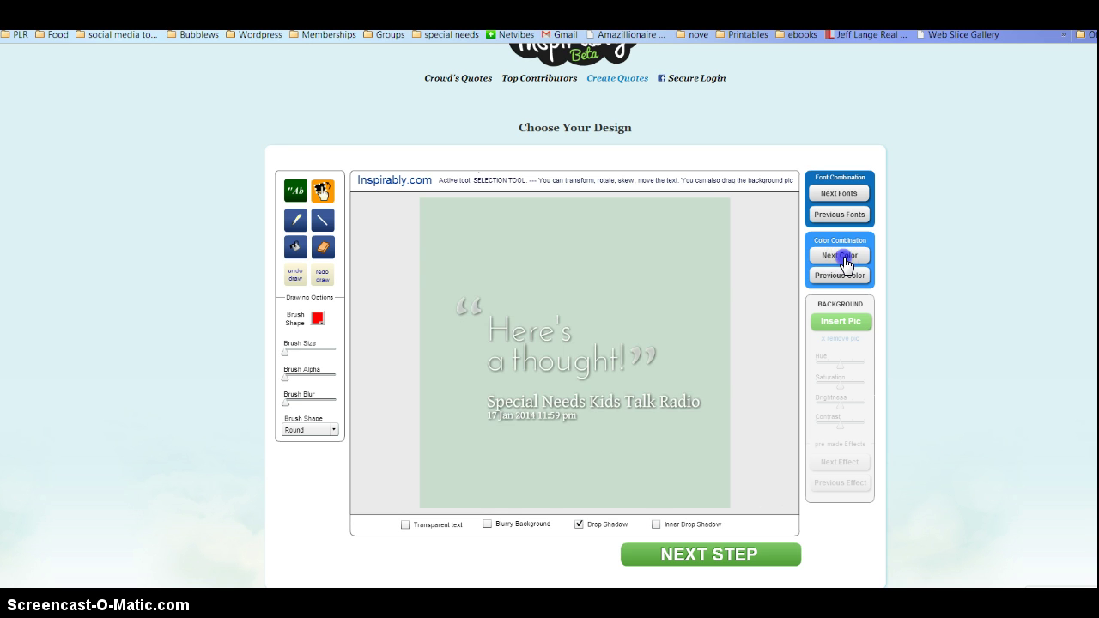
click(844, 258)
click(844, 257)
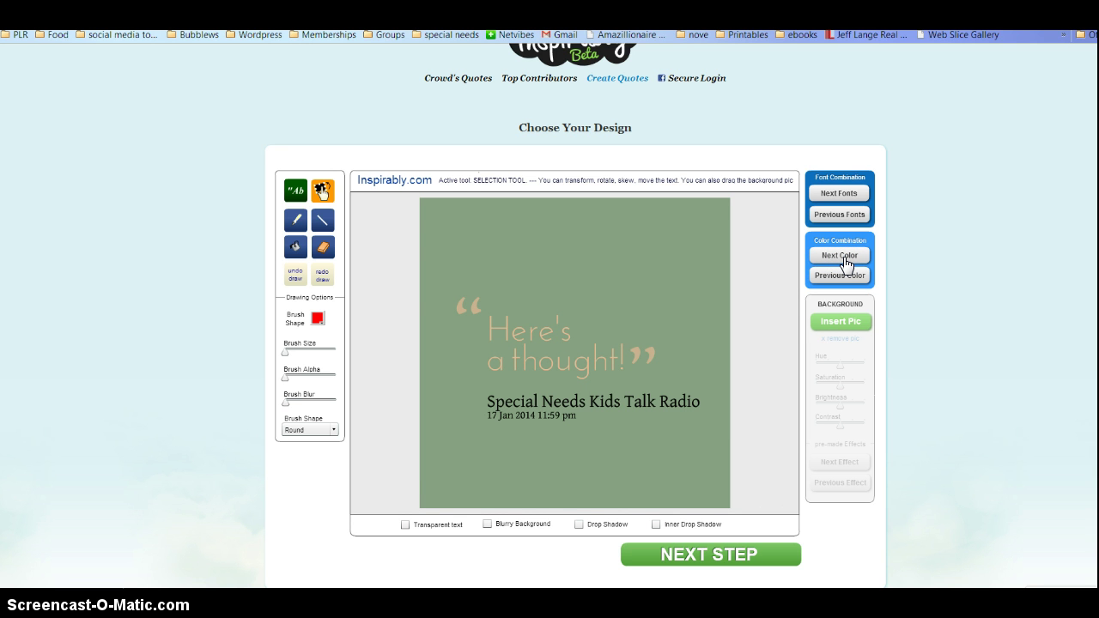
click(845, 257)
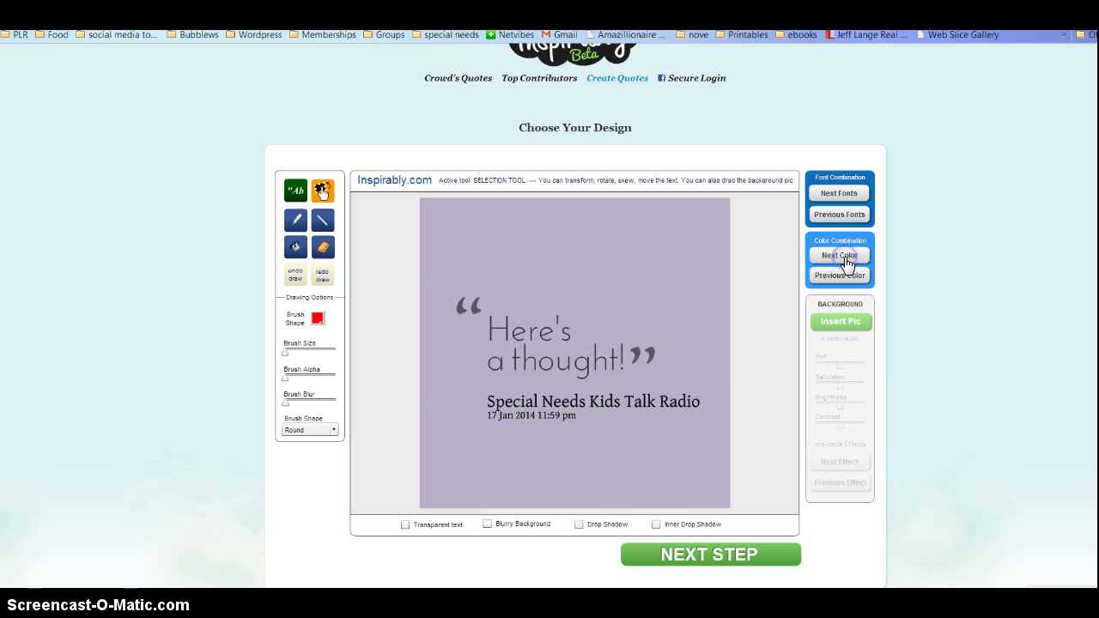
click(844, 257)
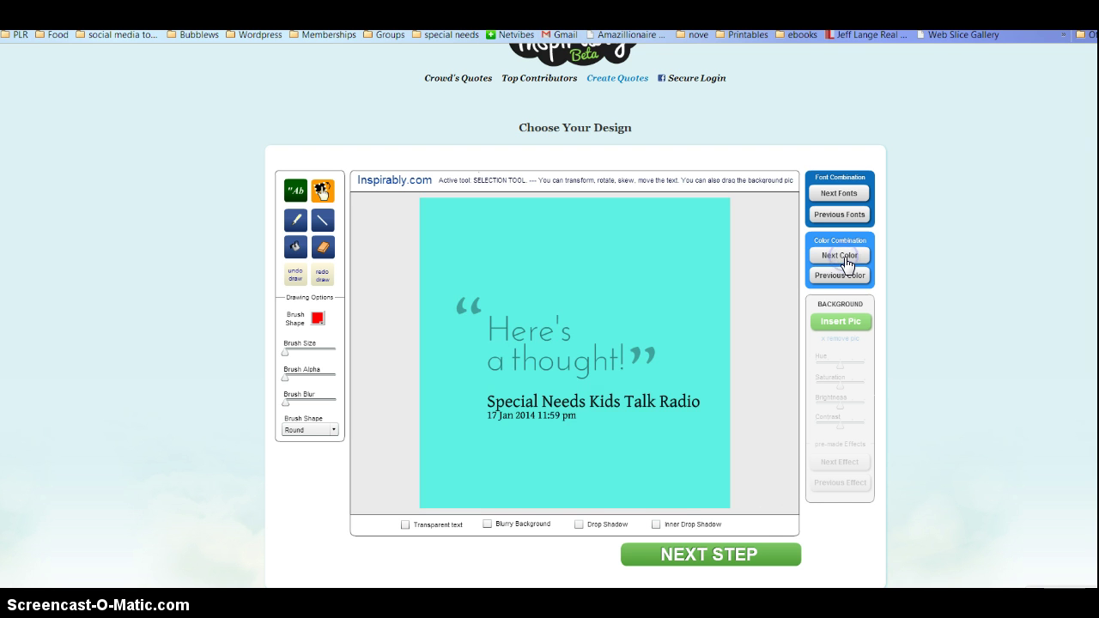
click(845, 257)
click(845, 258)
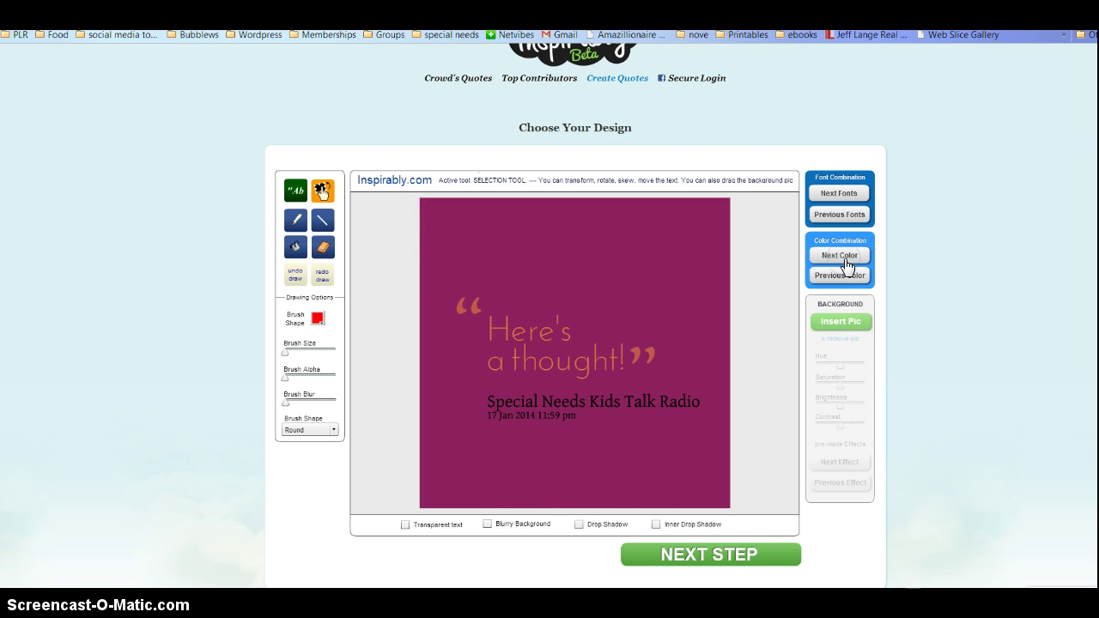
click(844, 258)
click(844, 257)
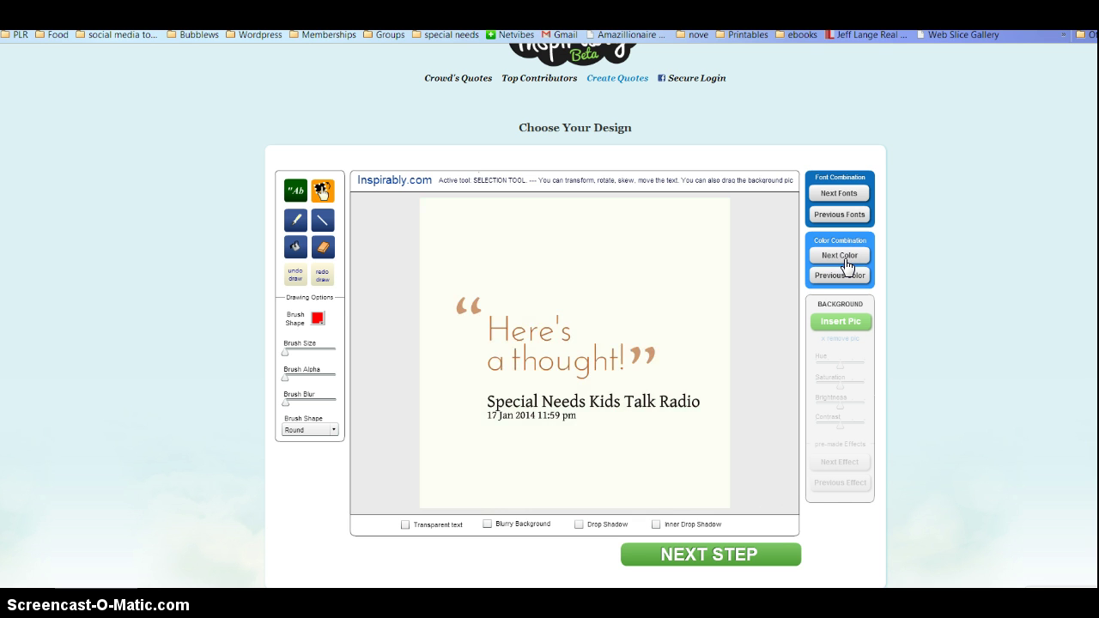
click(844, 258)
click(844, 258)
click(844, 258)
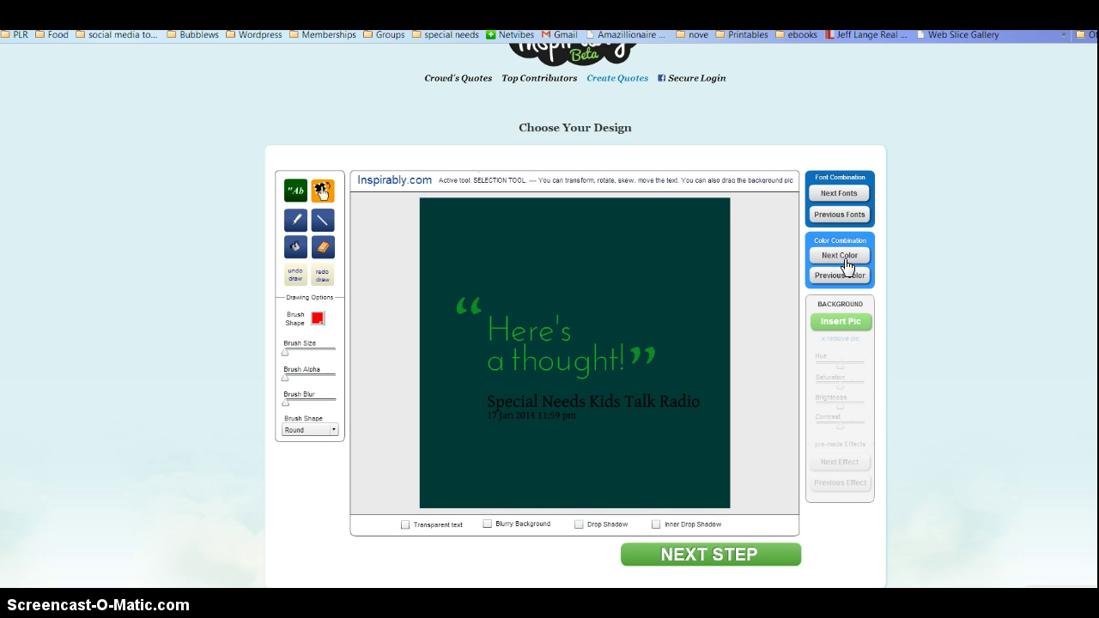
click(844, 257)
click(844, 257)
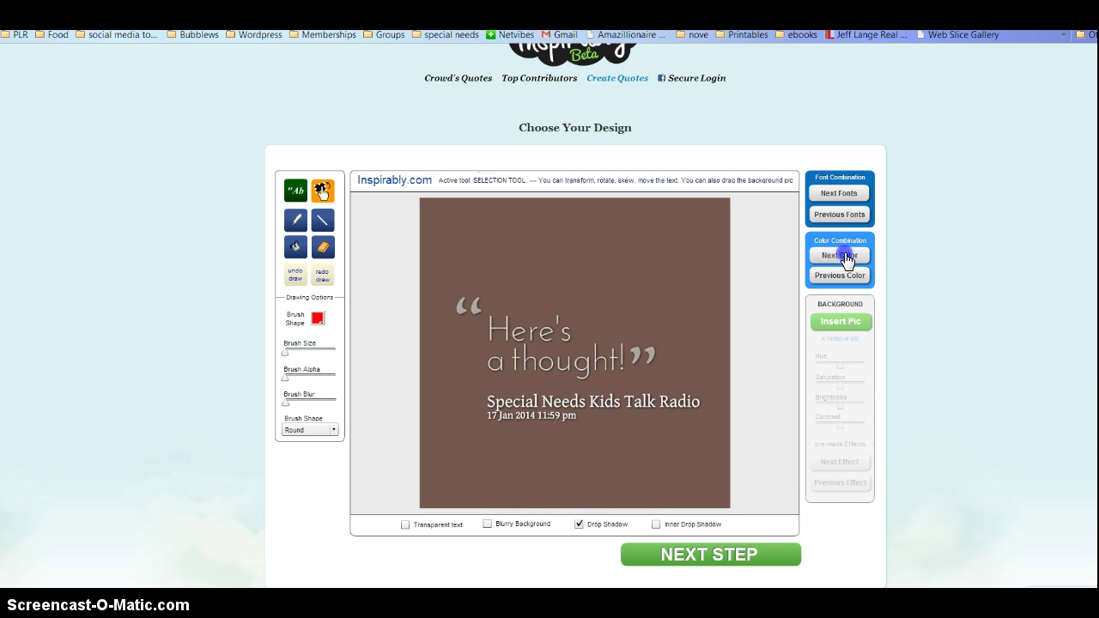
click(844, 258)
click(844, 257)
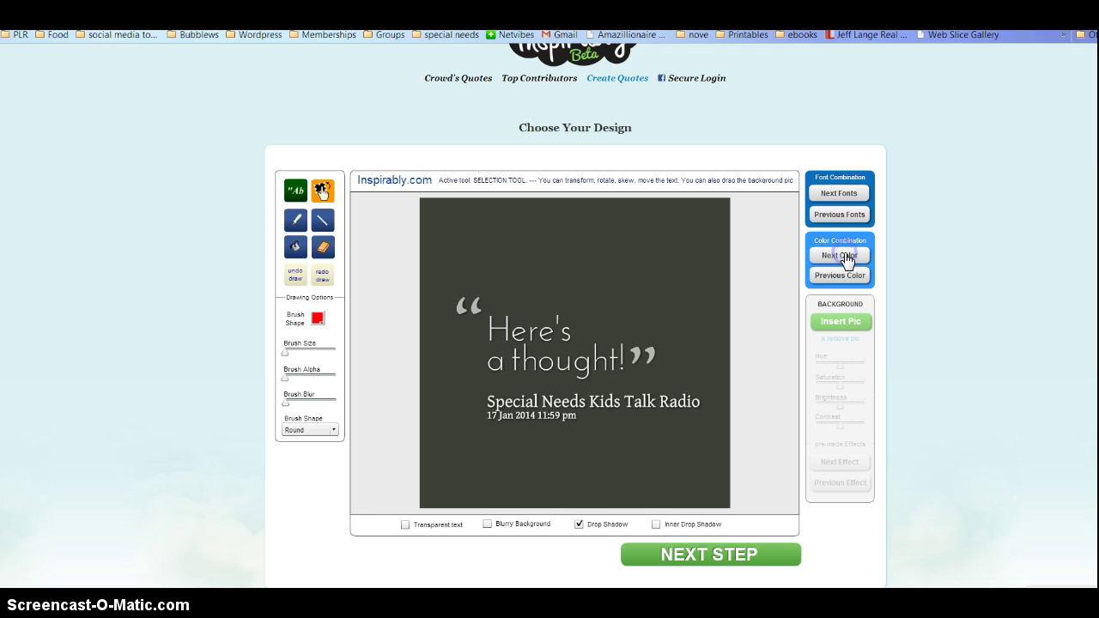
click(844, 258)
click(845, 258)
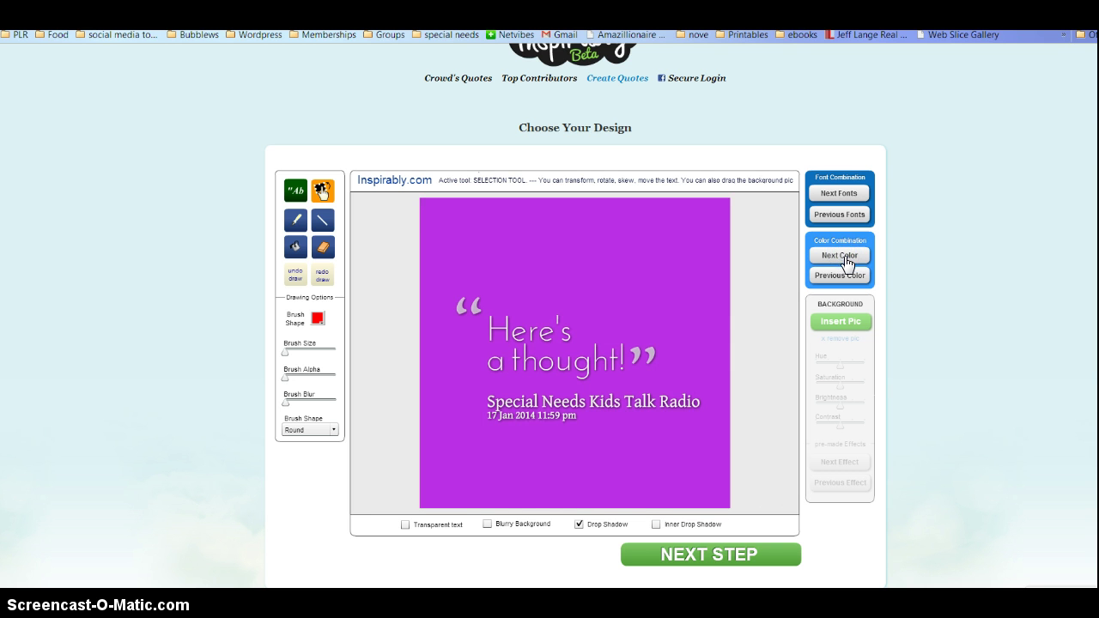
click(845, 277)
click(848, 277)
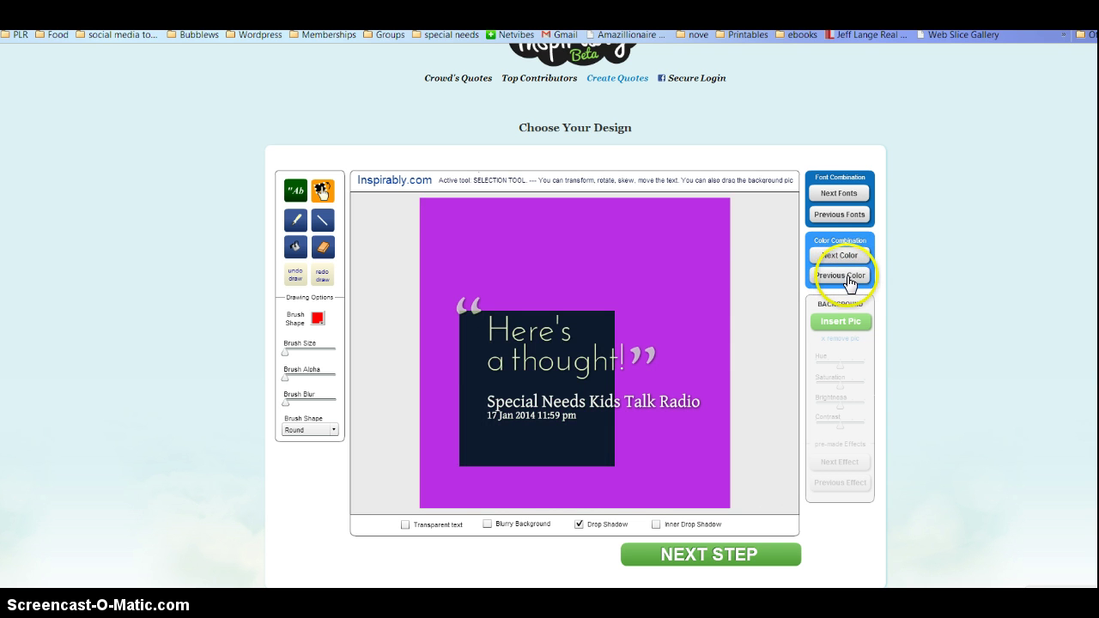
click(860, 277)
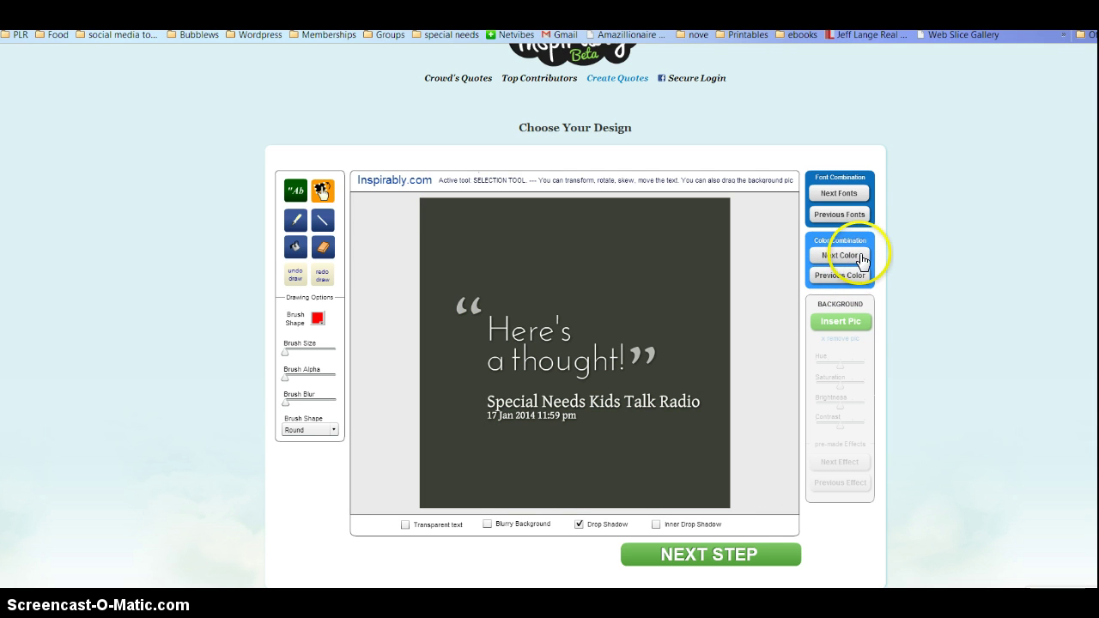
click(861, 257)
click(862, 257)
click(861, 258)
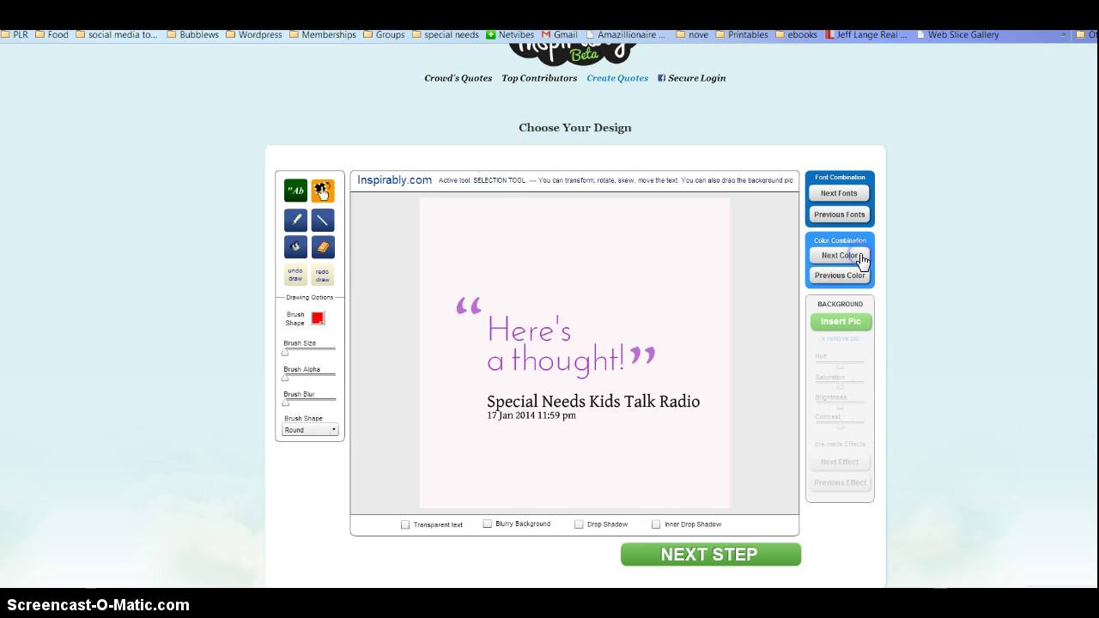
click(862, 258)
click(862, 258)
click(861, 258)
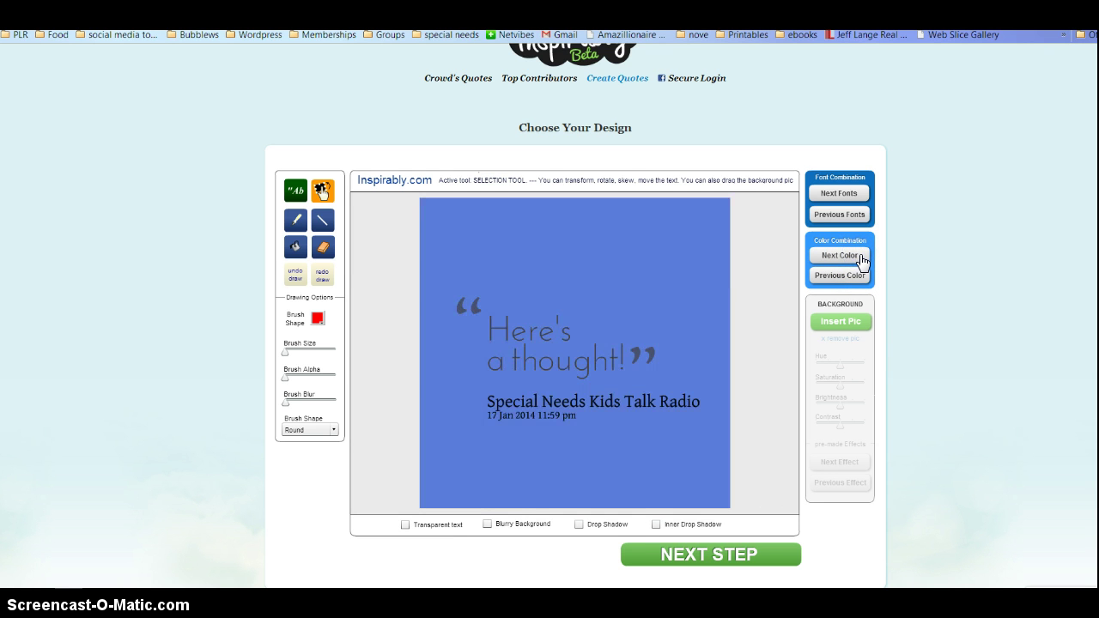
click(861, 258)
click(862, 258)
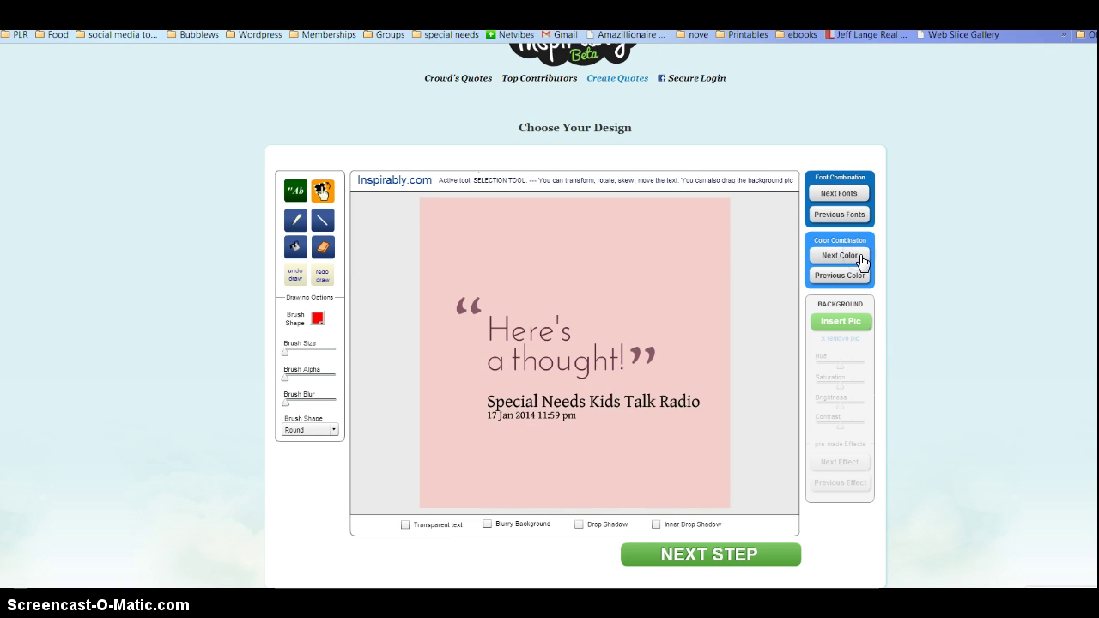
click(861, 257)
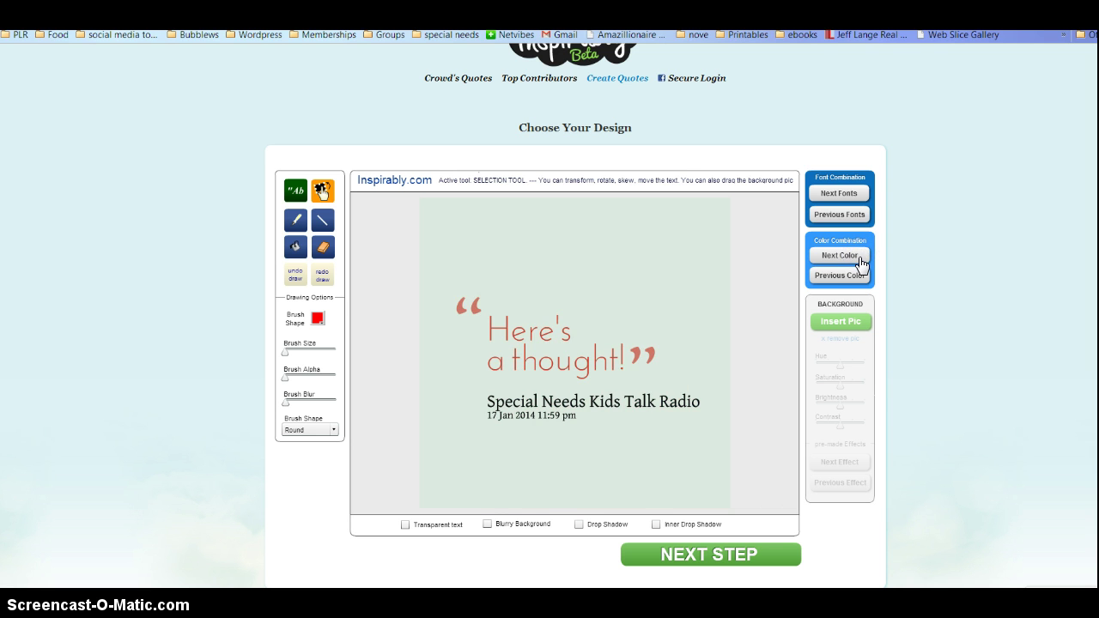
click(861, 257)
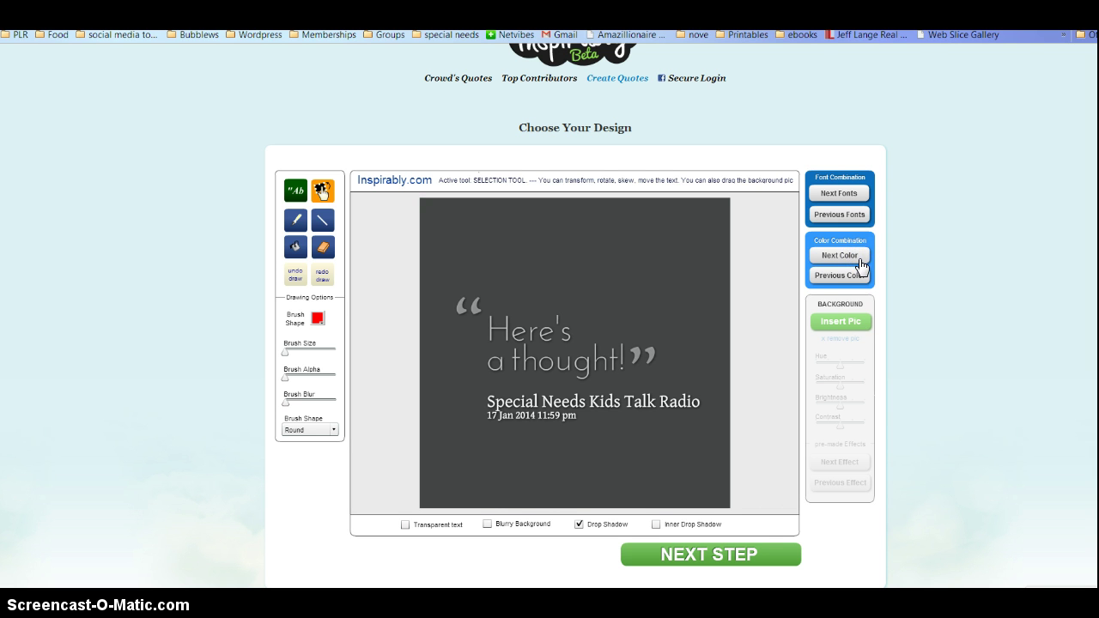
click(852, 260)
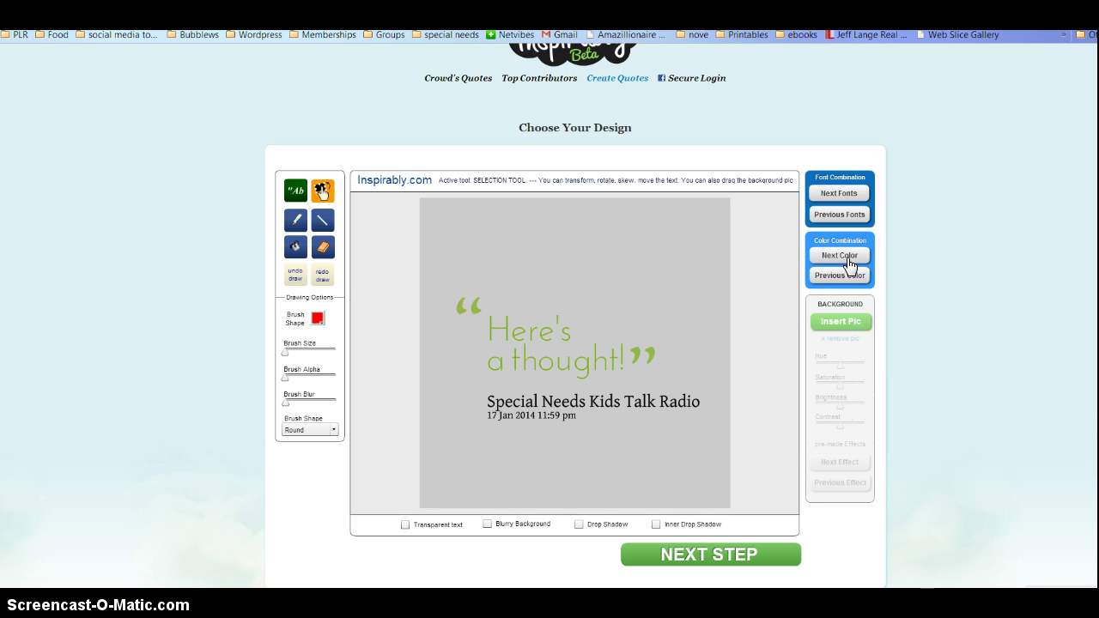
Step: Try out the following font combinations on the quote and return to the thin sans-serif one
click(832, 198)
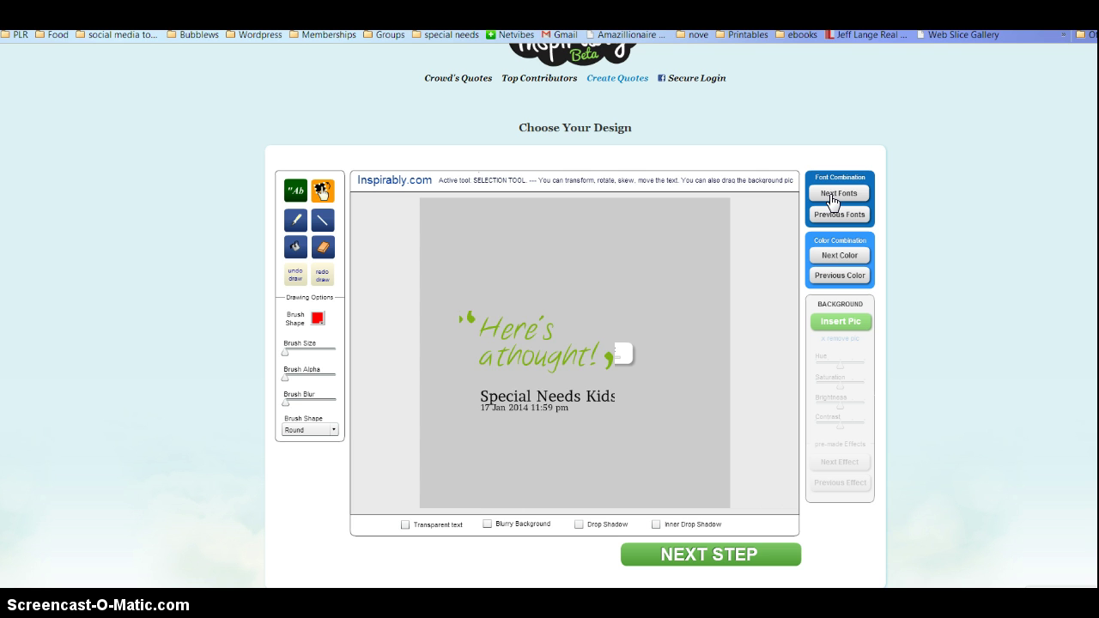
click(832, 197)
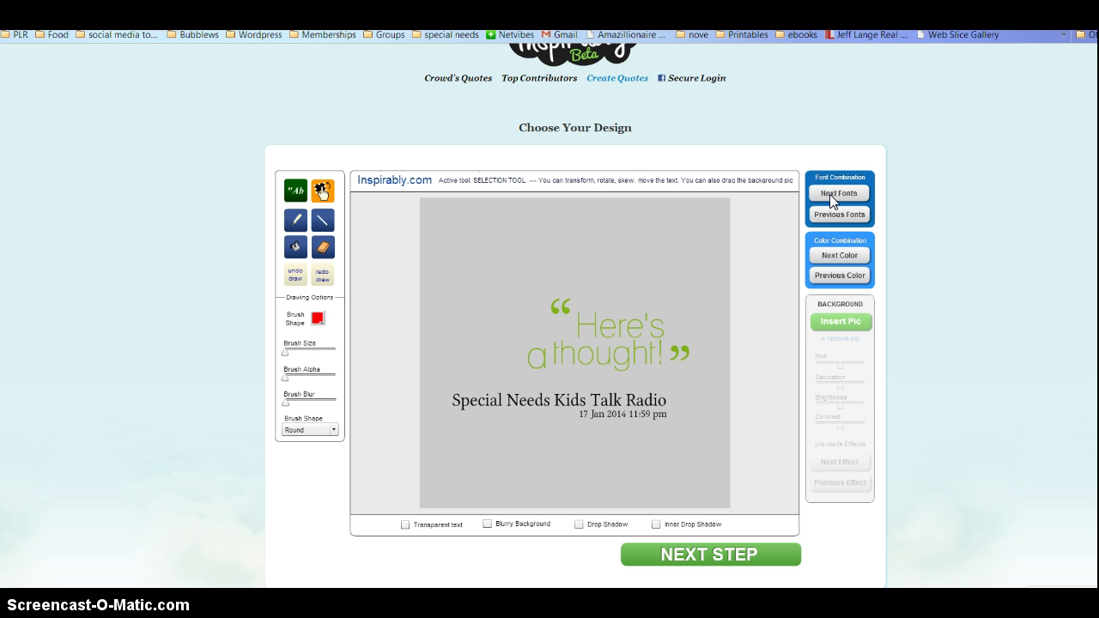
click(832, 198)
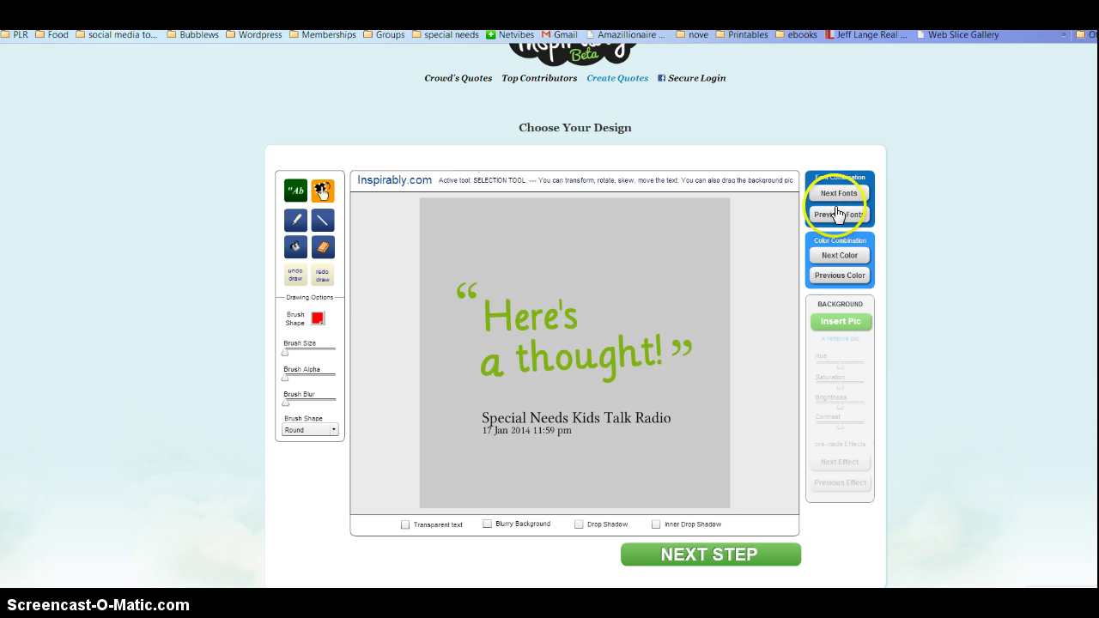
click(837, 216)
click(840, 220)
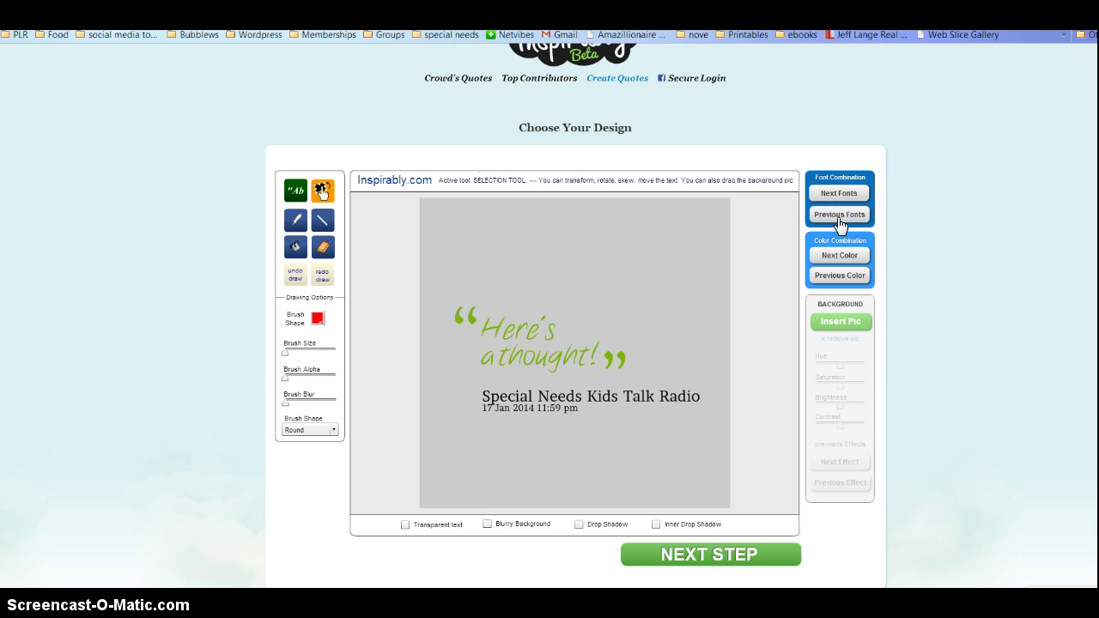
click(840, 222)
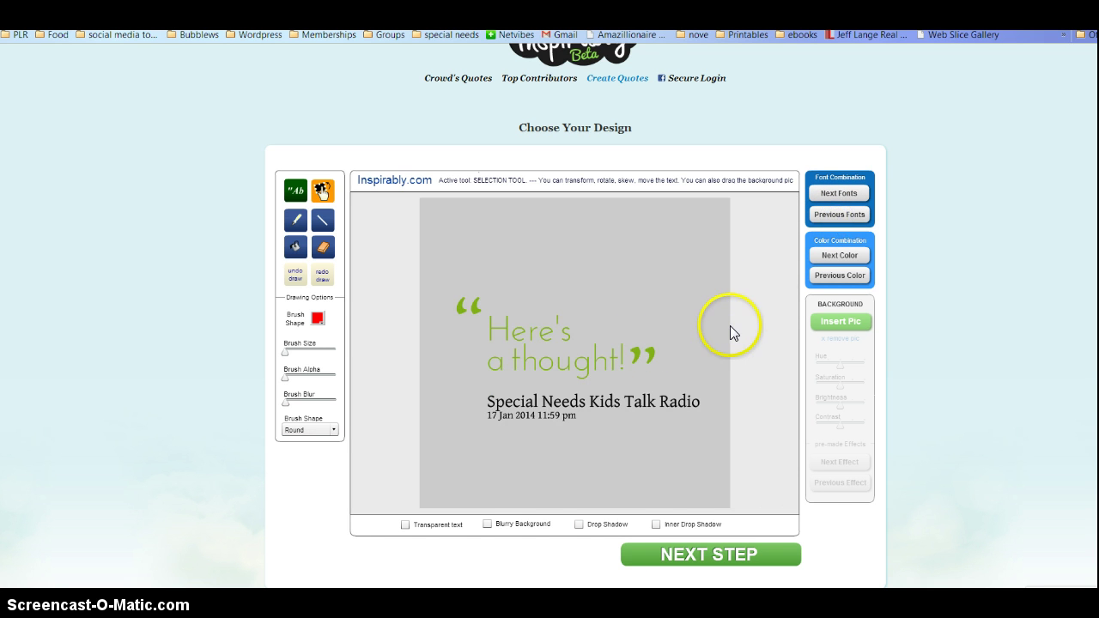
Step: Try the Transparent text, Drop Shadow and Inner Drop Shadow options on the quote, switching each one off again
click(406, 524)
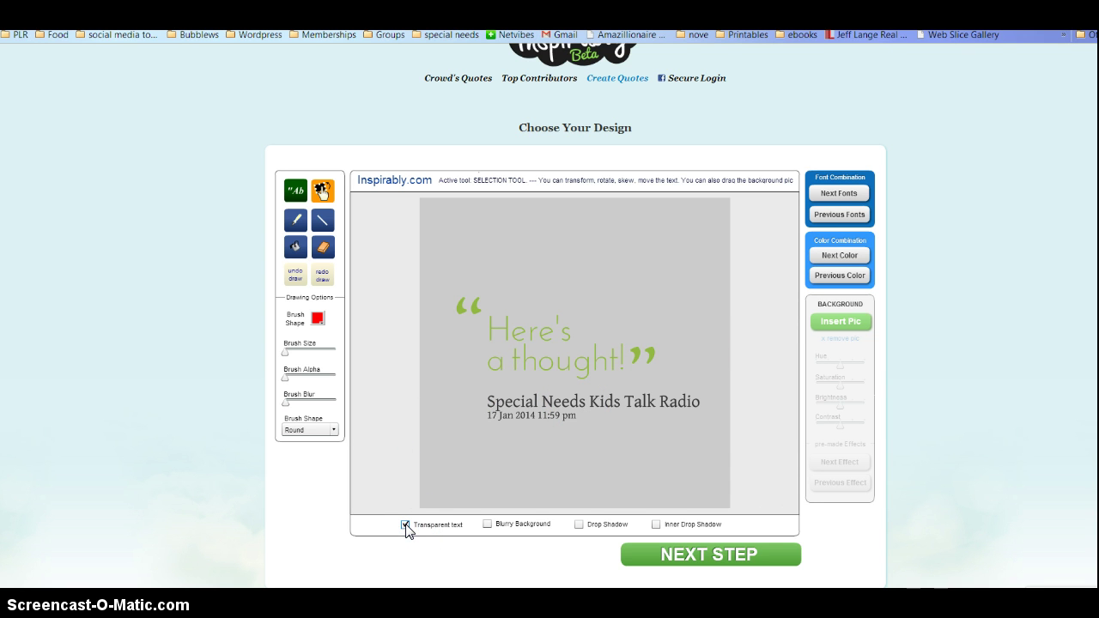
click(407, 524)
click(487, 524)
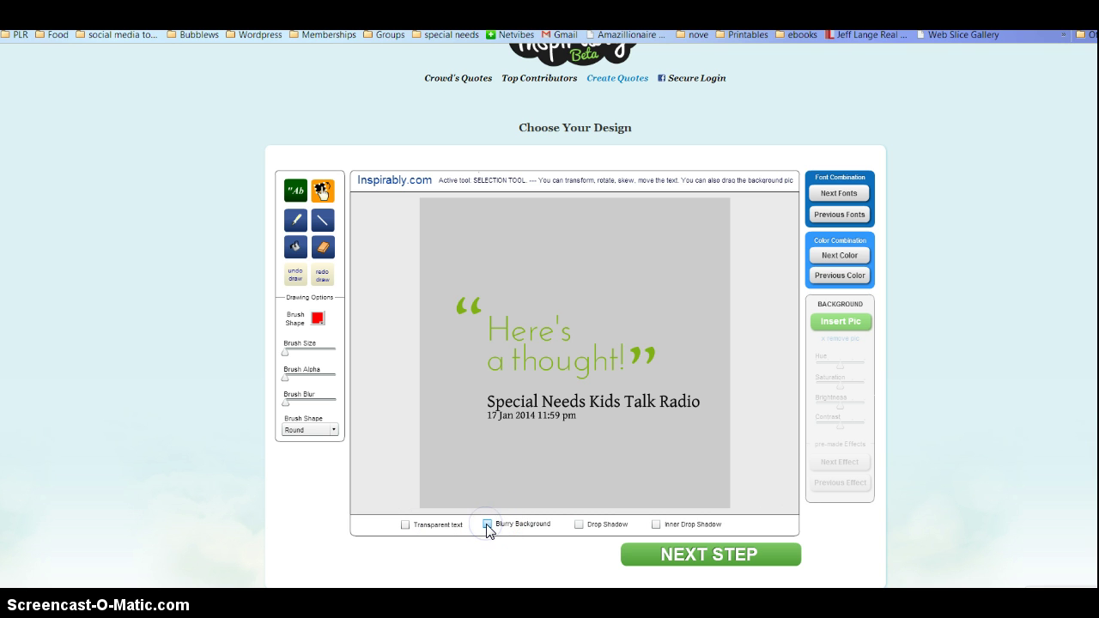
click(579, 525)
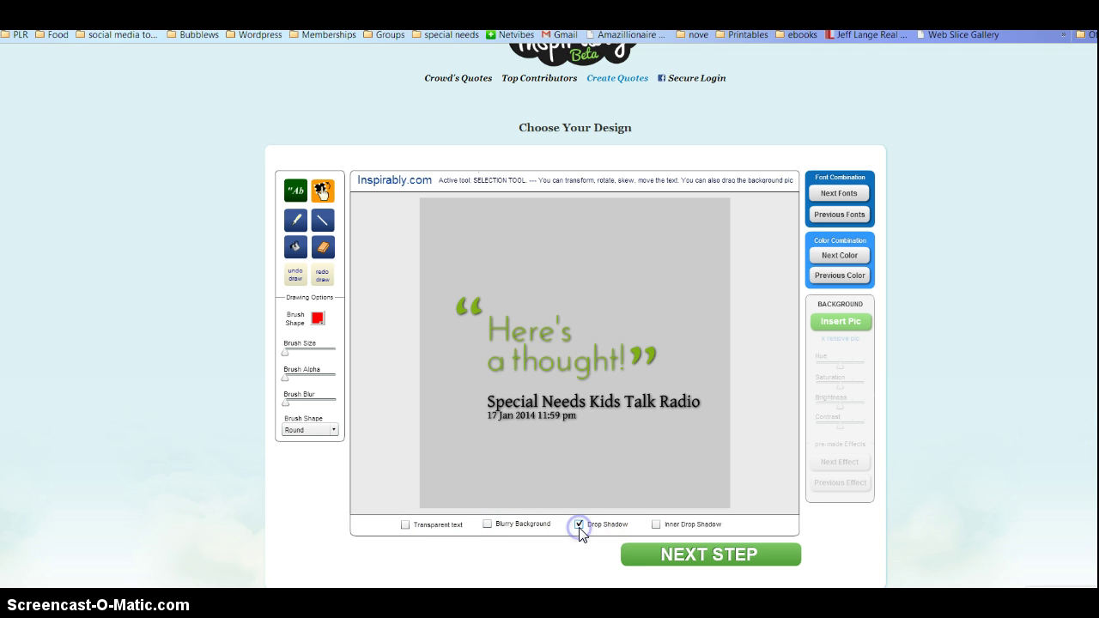
click(514, 336)
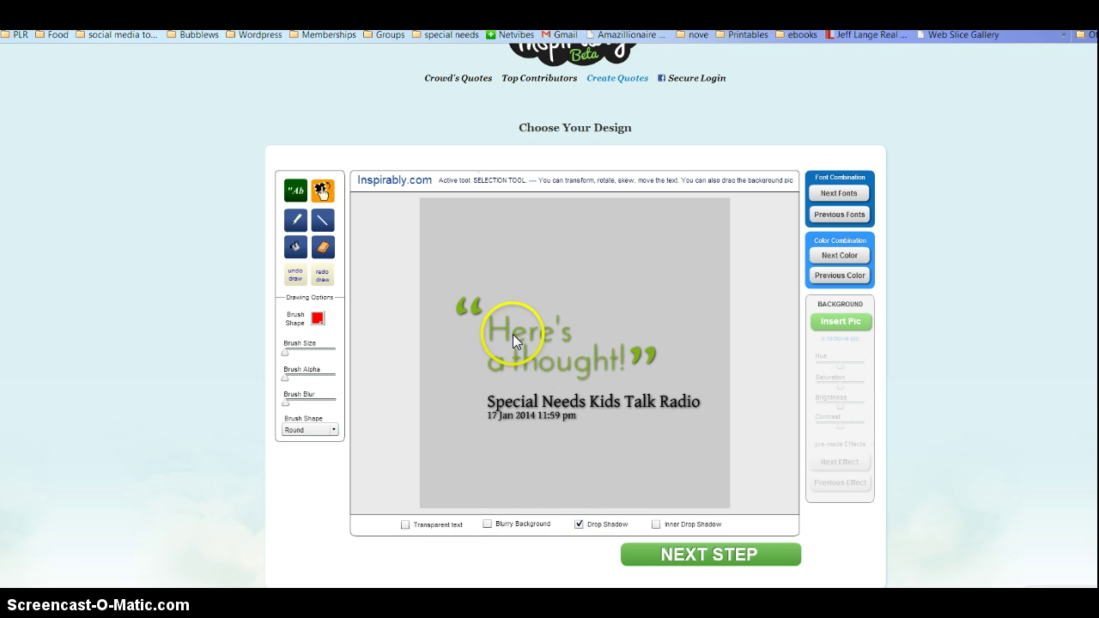
click(580, 524)
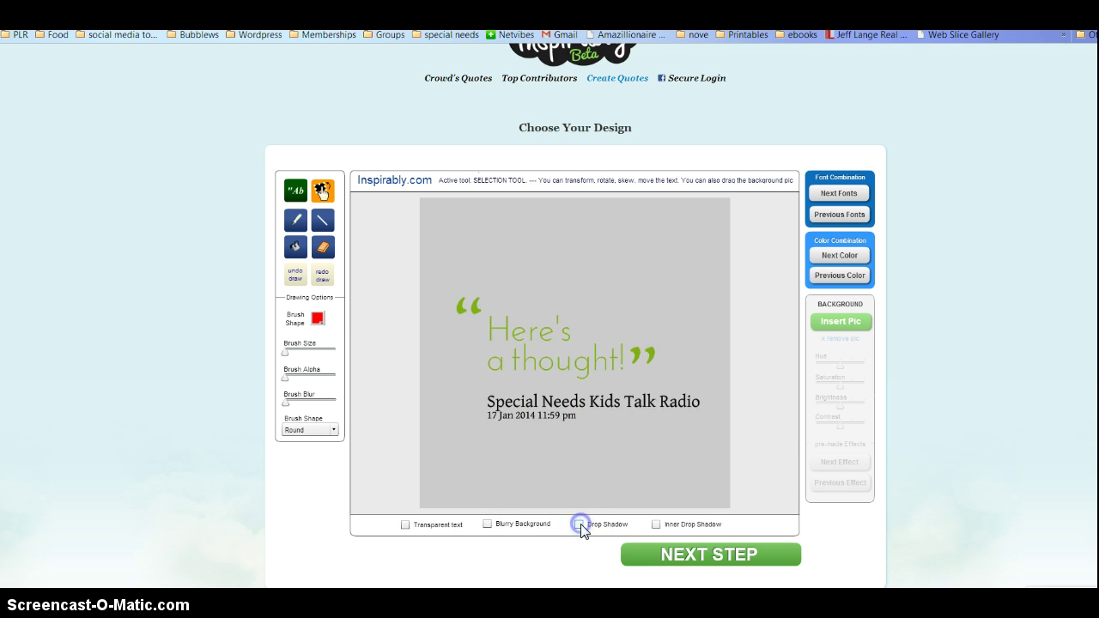
click(658, 526)
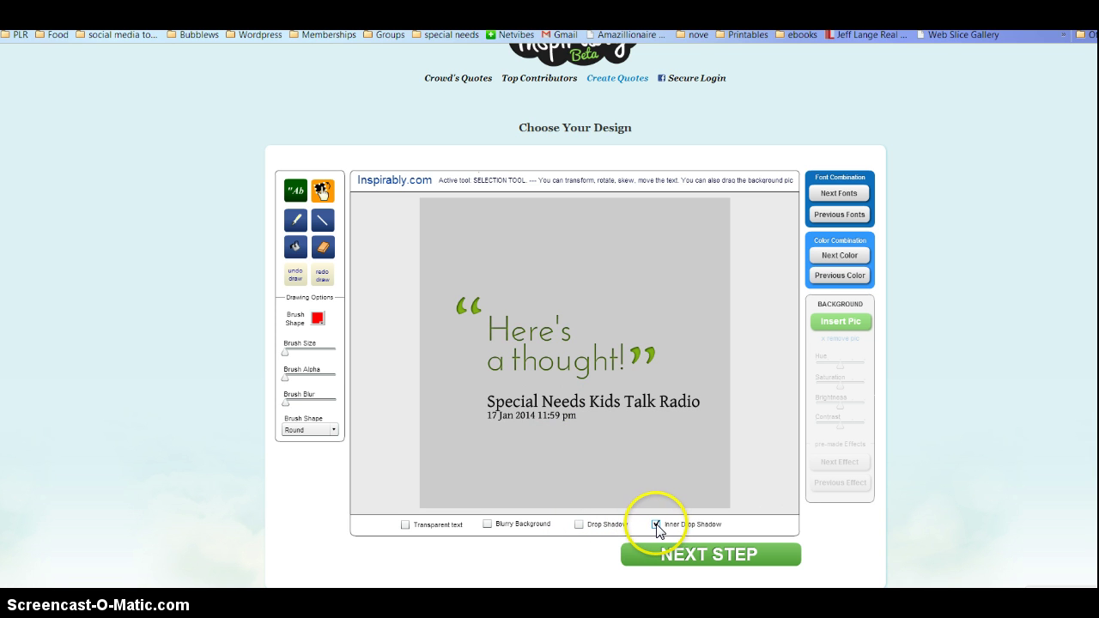
click(657, 525)
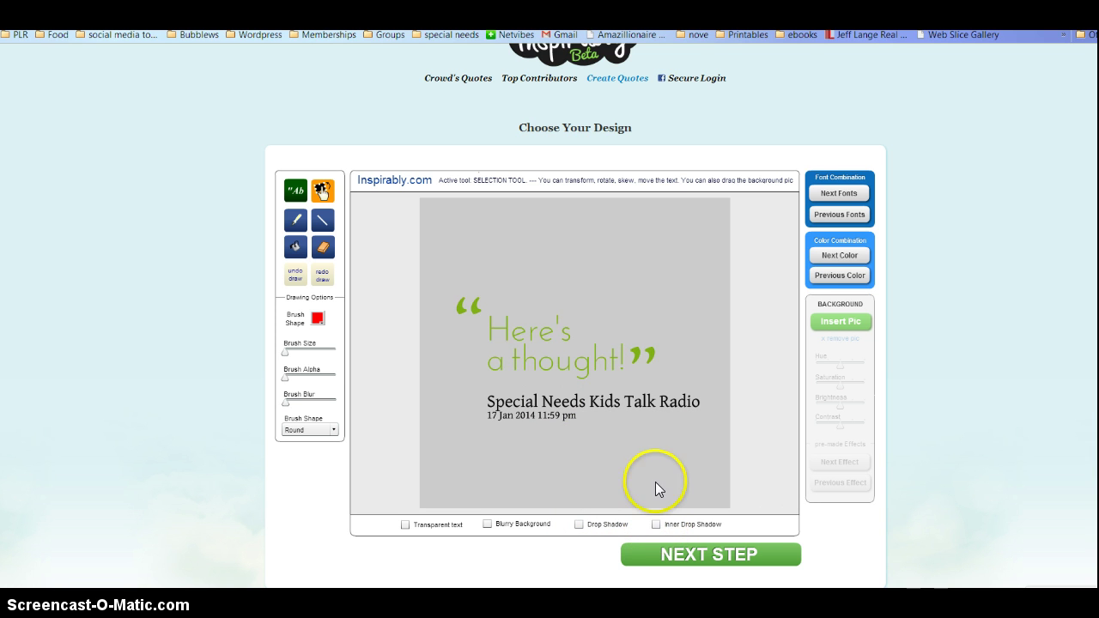
click(737, 557)
Step: Change the quote's wording by adding a second line reading "Squirrel!" and update the design
click(299, 191)
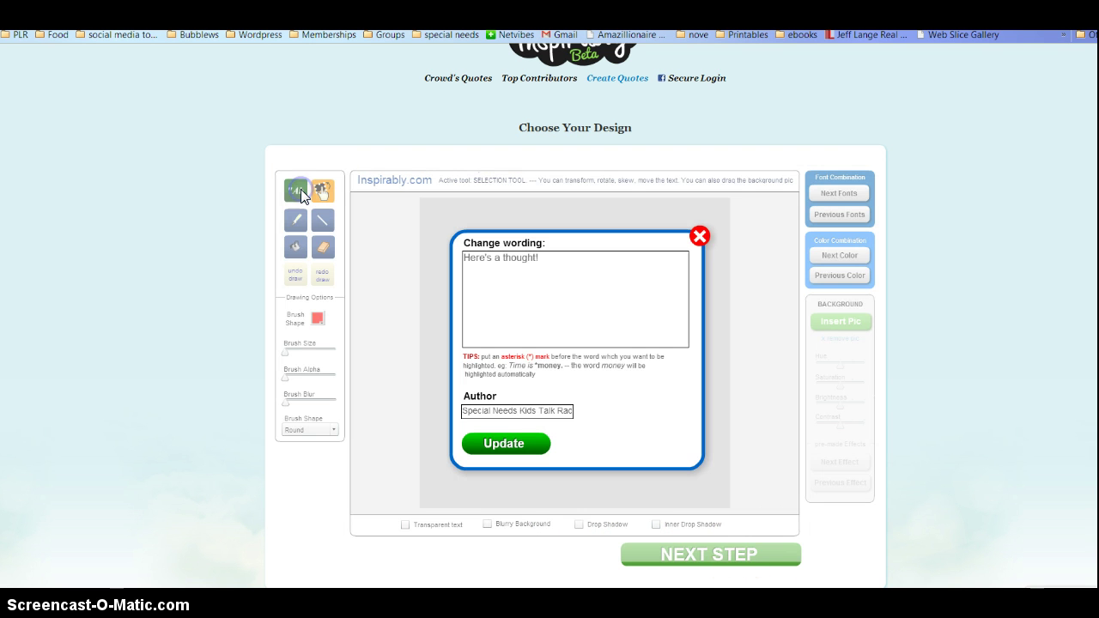
click(700, 236)
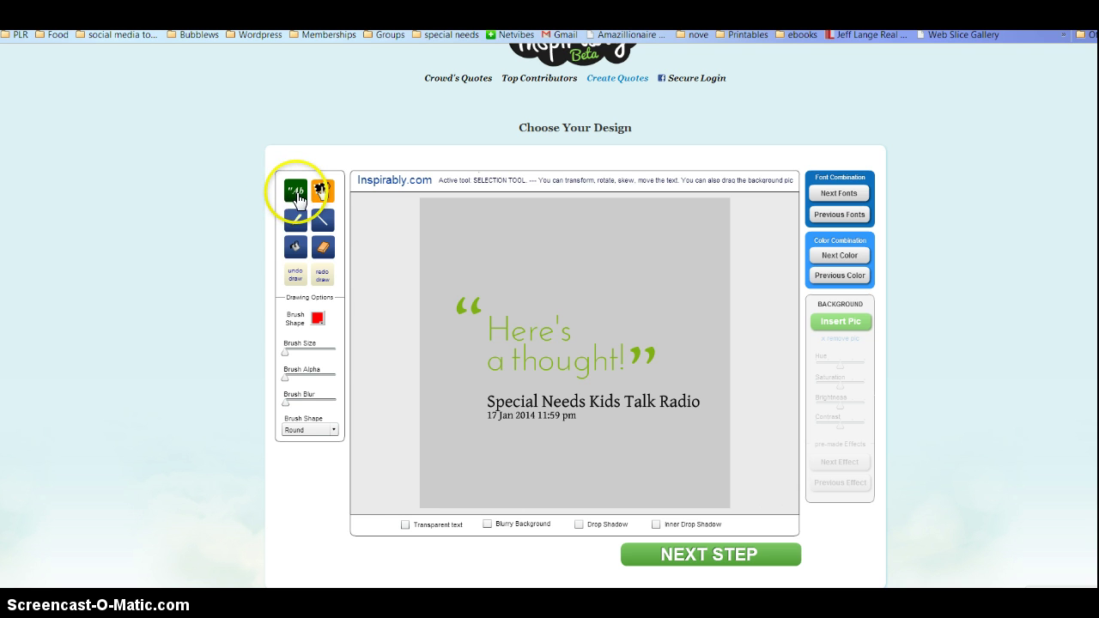
click(296, 193)
click(565, 255)
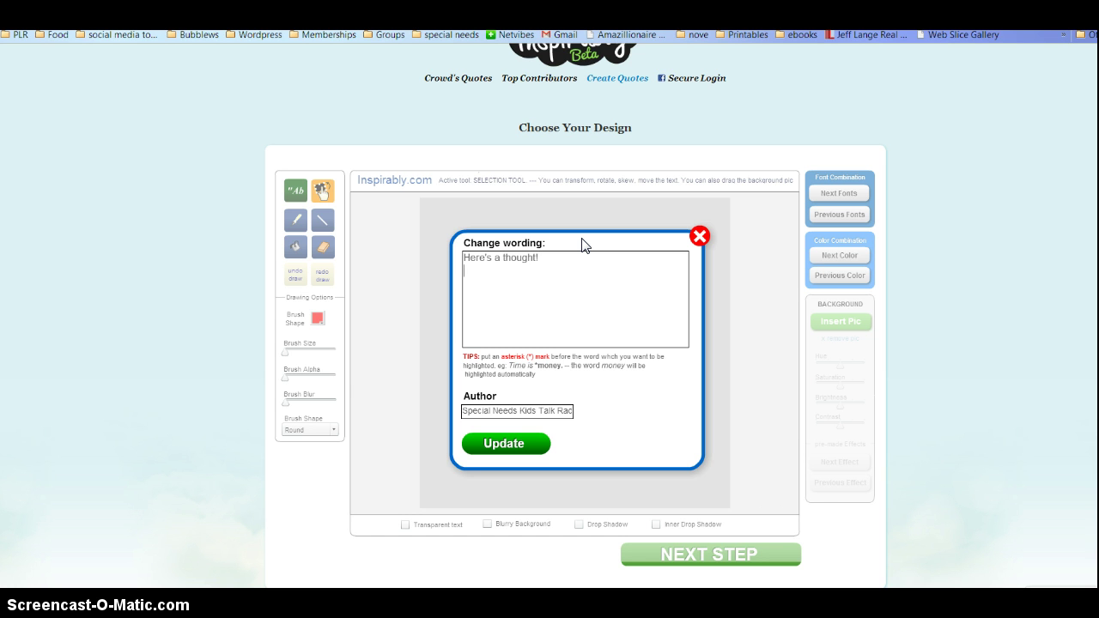
text(Squirrel)
key(BackSpace)
key(BackSpace)
text(ell)
key(BackSpace)
key(BackSpace)
text(rel)
click(700, 222)
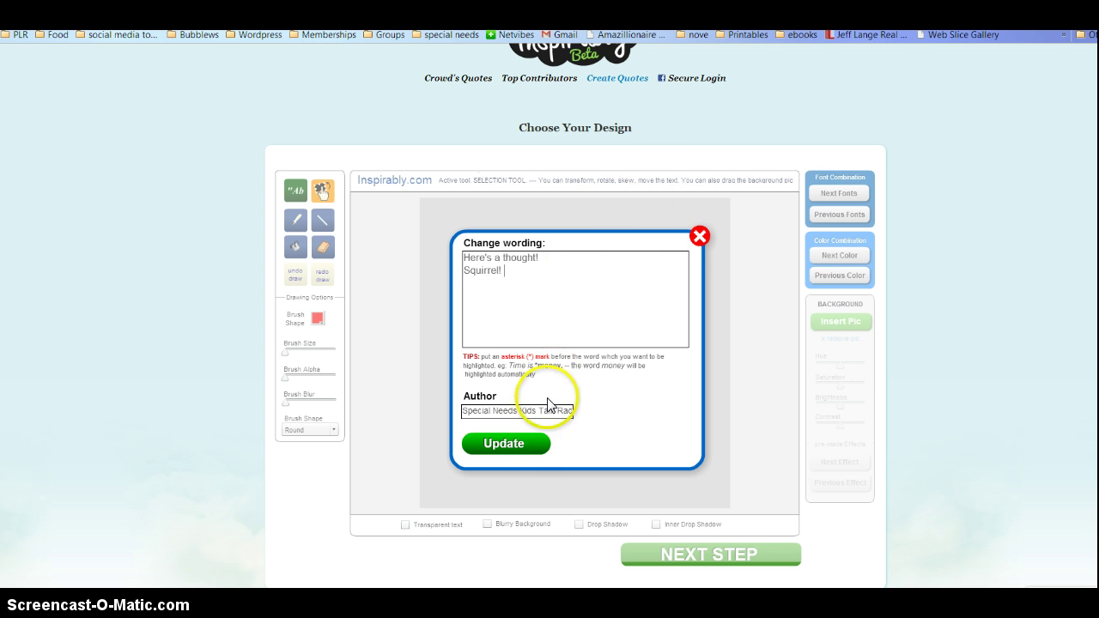
click(530, 450)
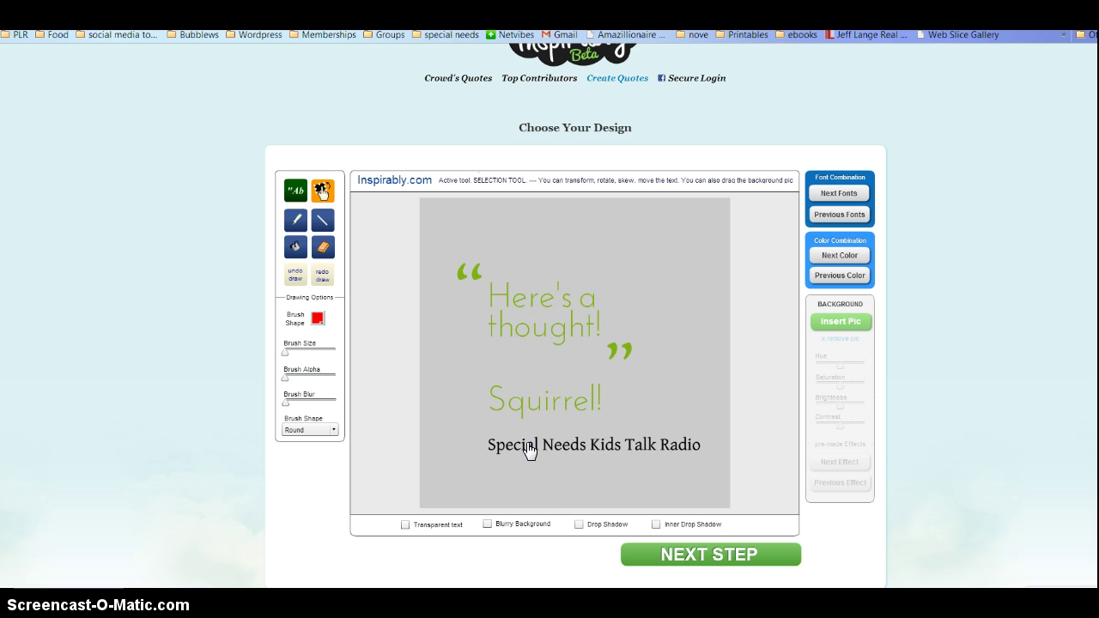
click(547, 280)
click(325, 190)
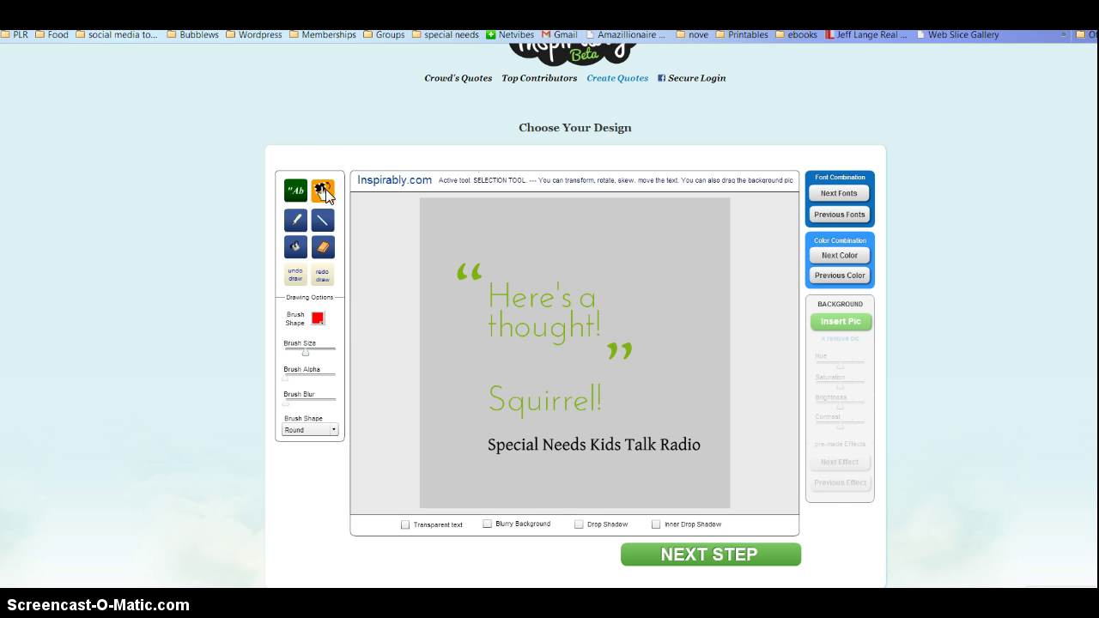
click(324, 246)
click(323, 190)
click(369, 237)
click(322, 222)
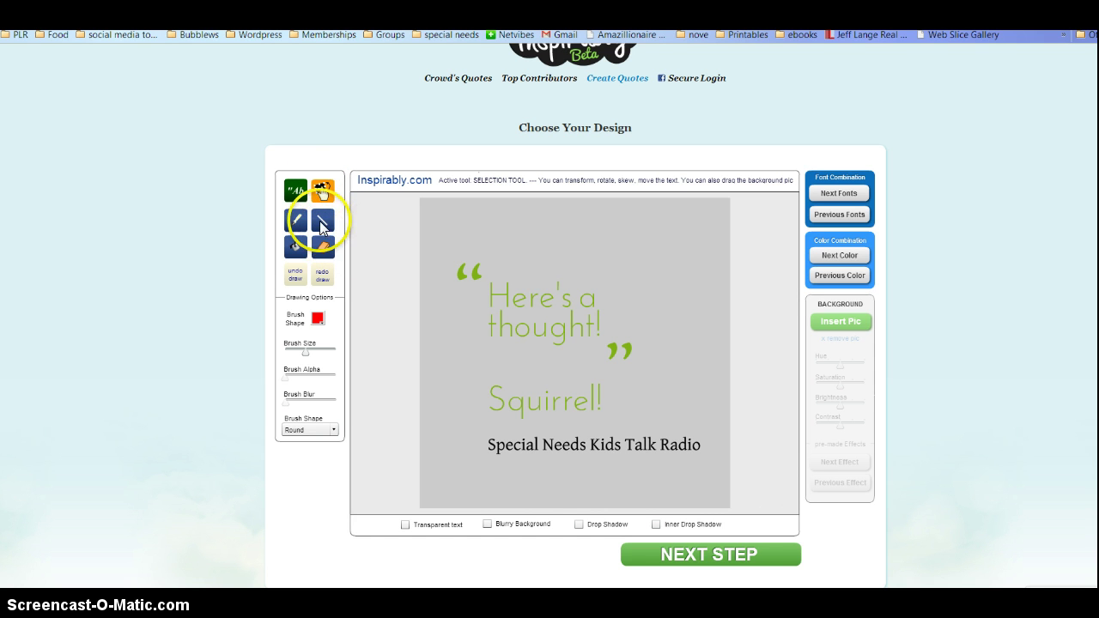
click(324, 248)
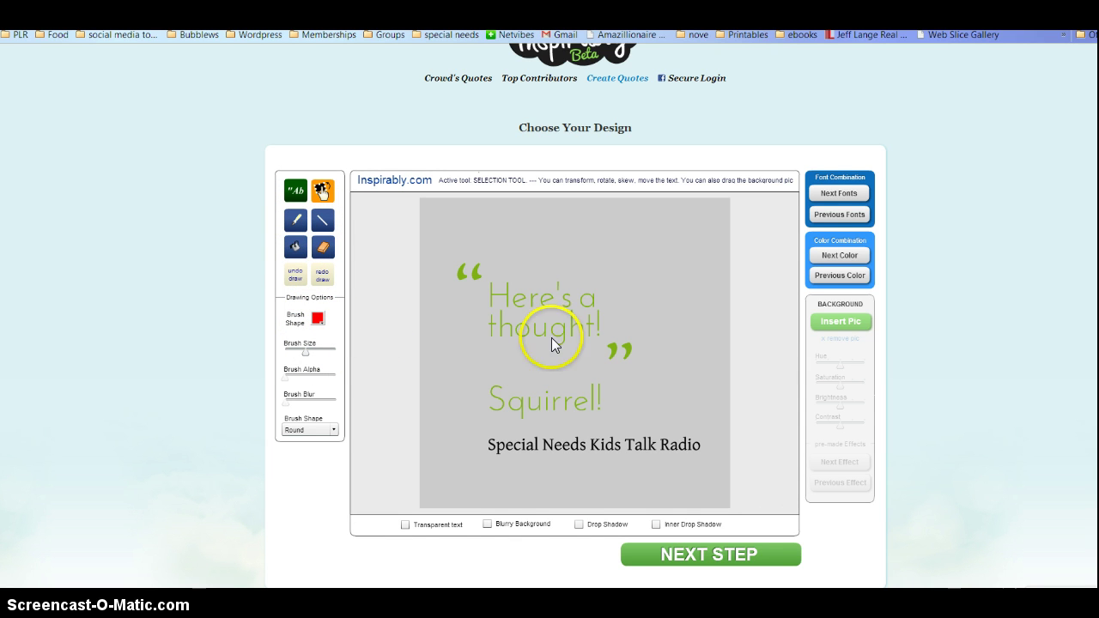
click(818, 275)
click(845, 279)
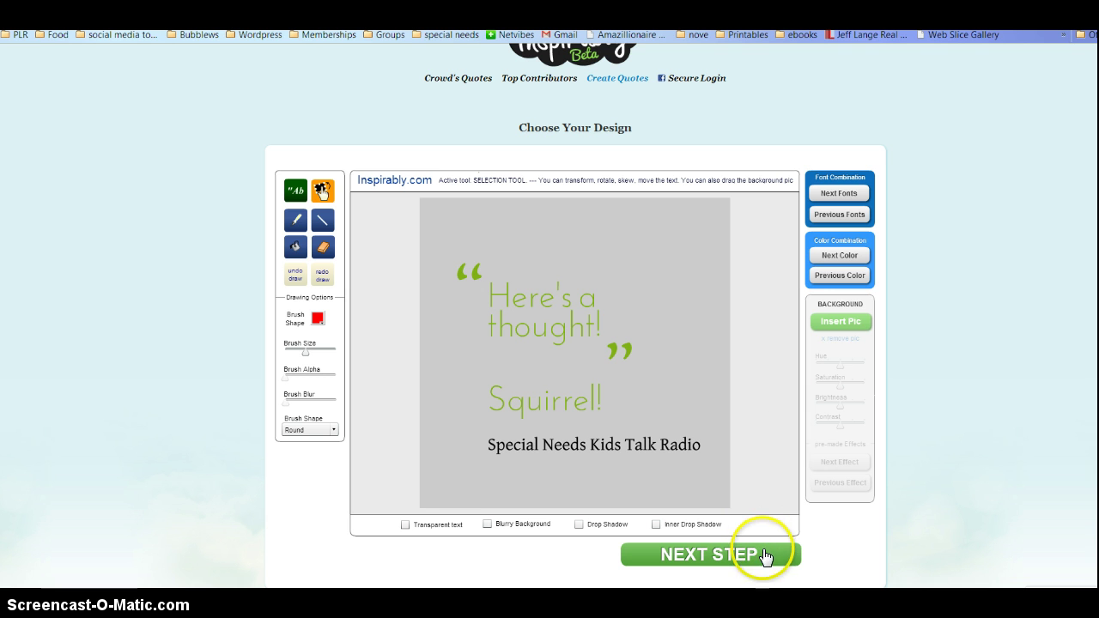
click(850, 326)
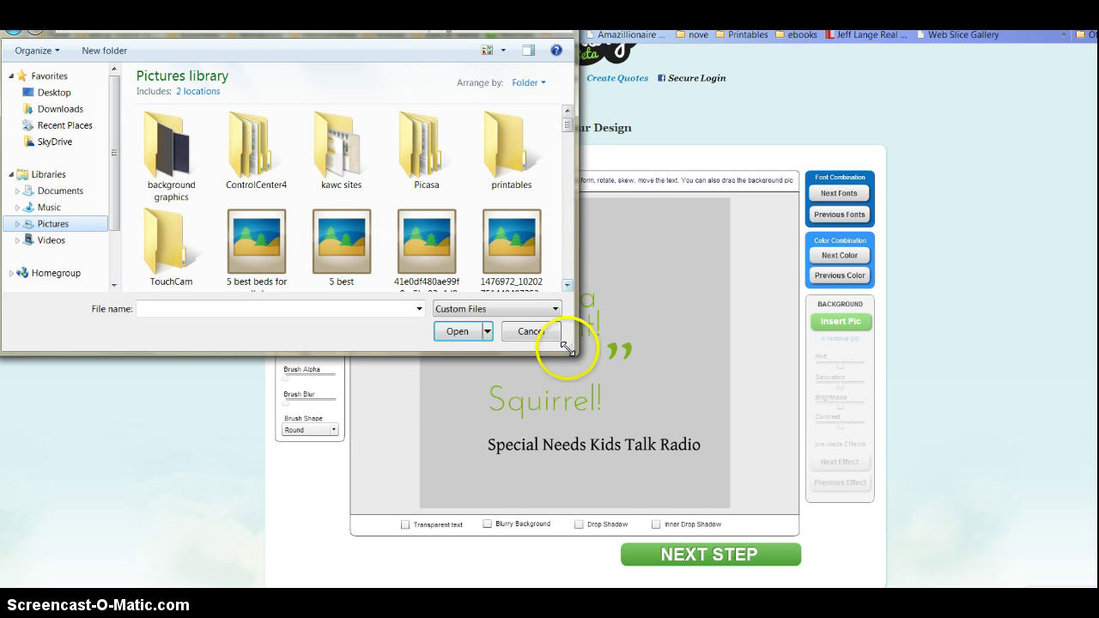
drag(575, 349, 1003, 369)
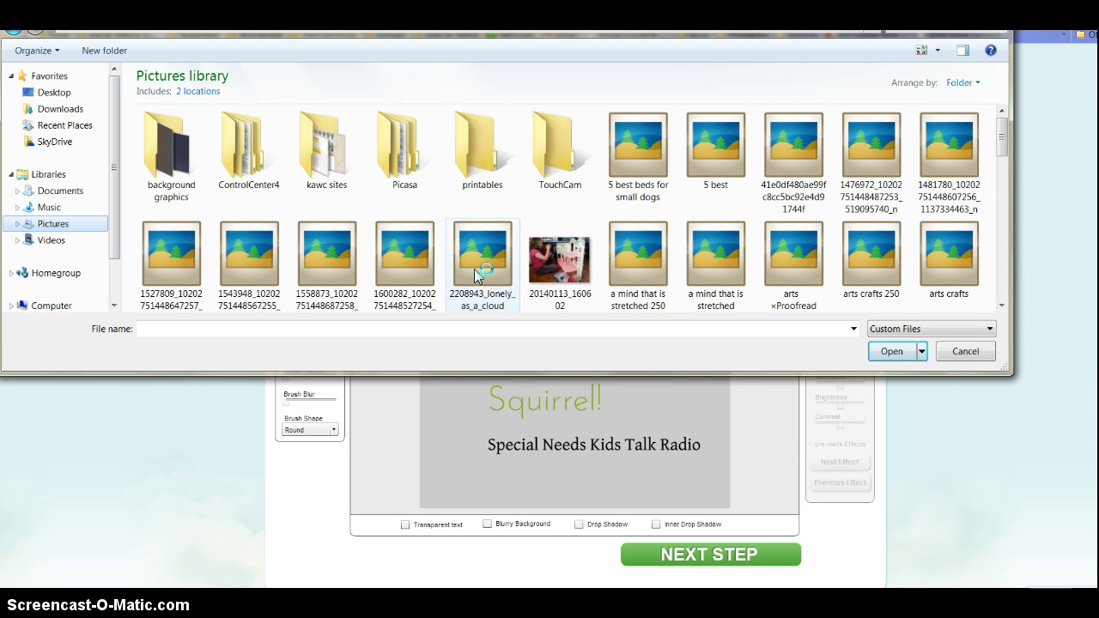
click(1002, 138)
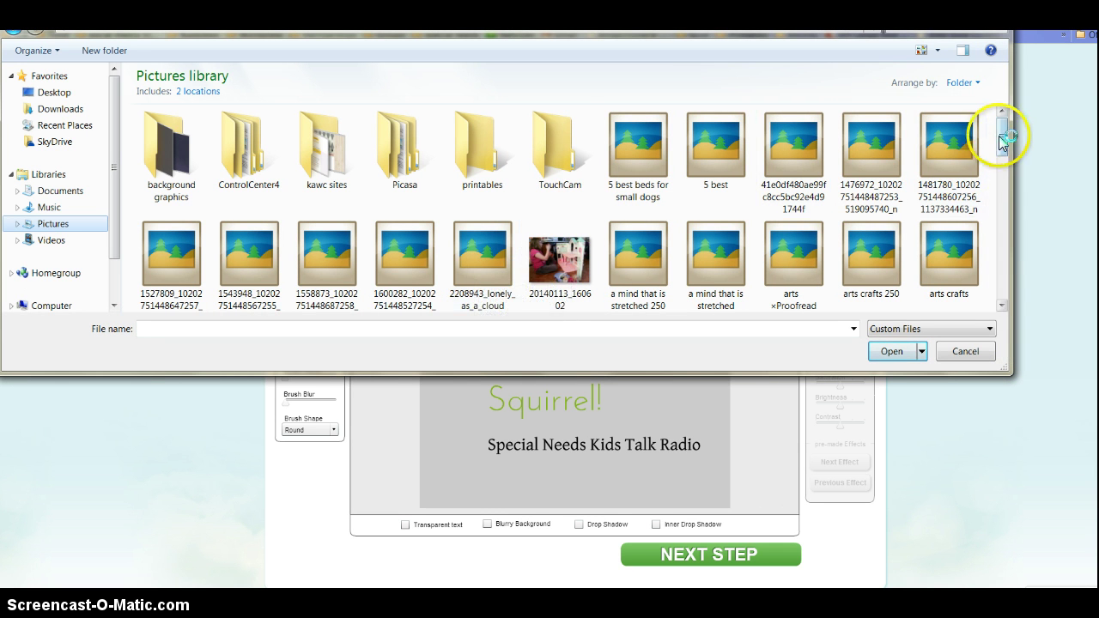
drag(1009, 163, 996, 292)
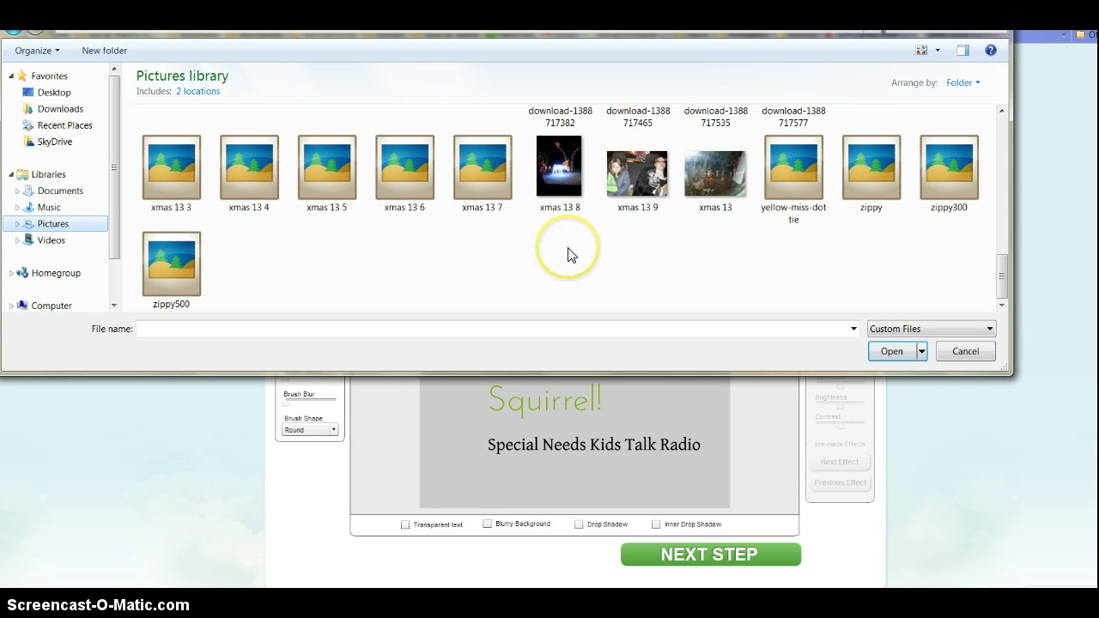
click(546, 252)
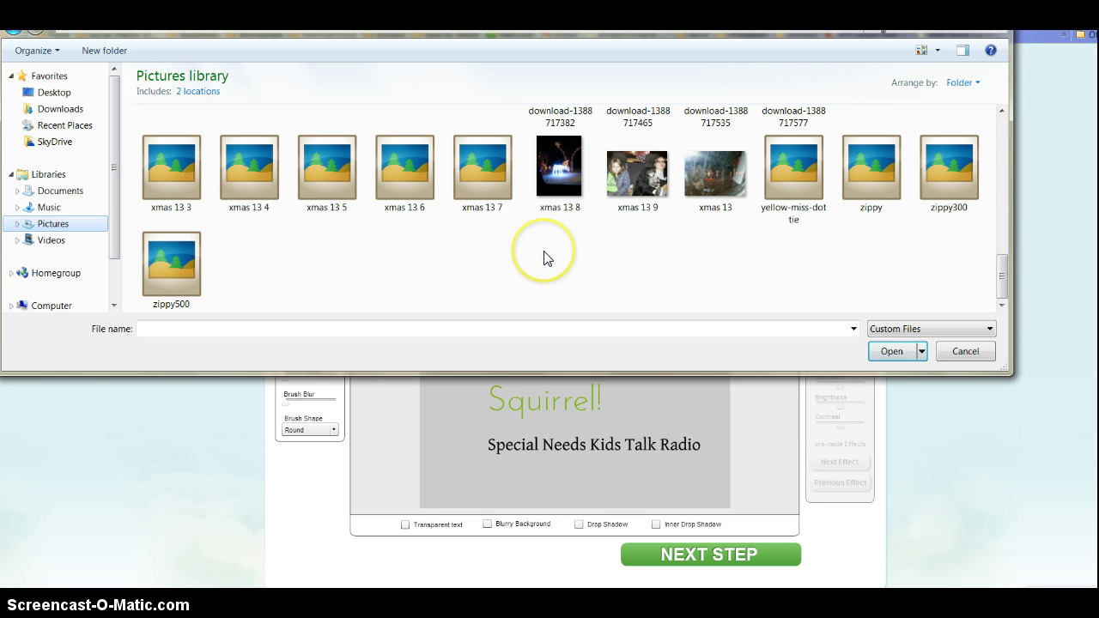
drag(1004, 264, 1020, 145)
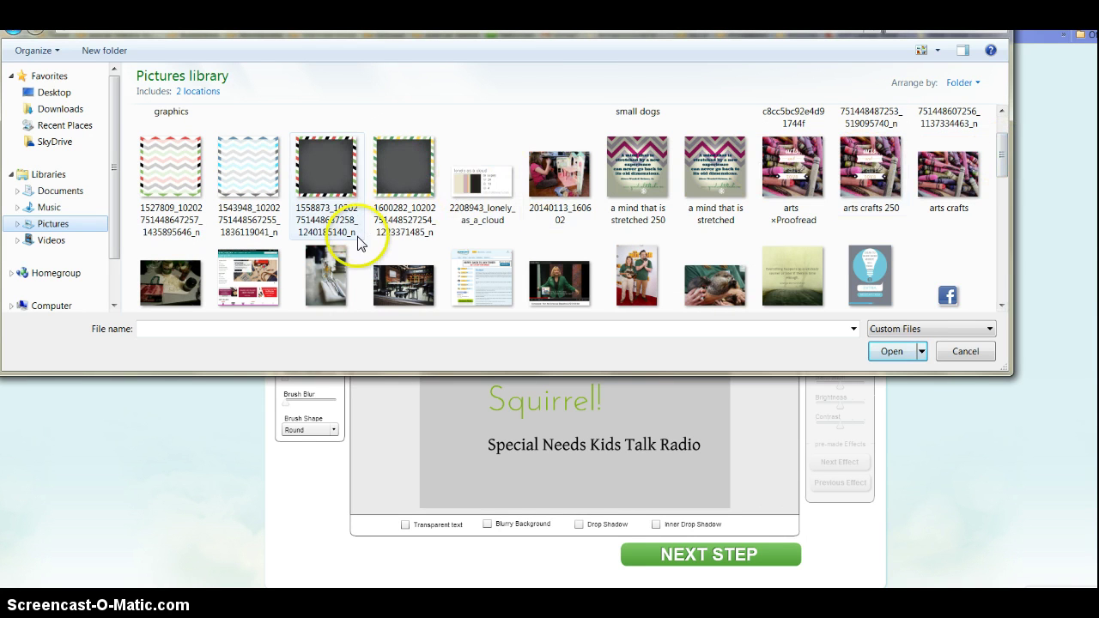
click(417, 164)
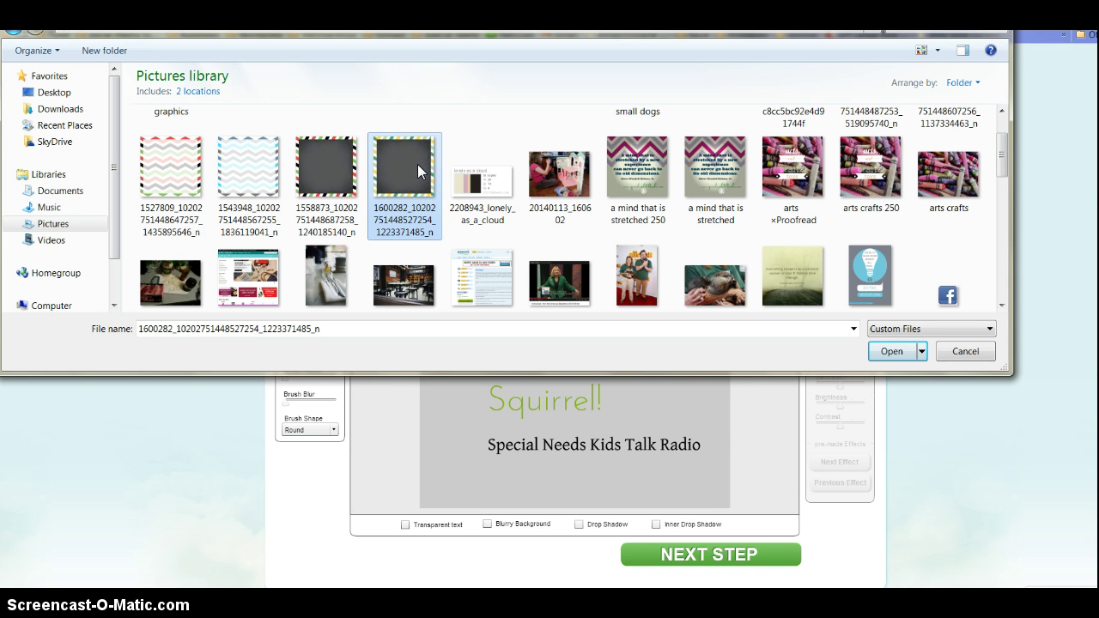
scroll(415, 162, down, 1)
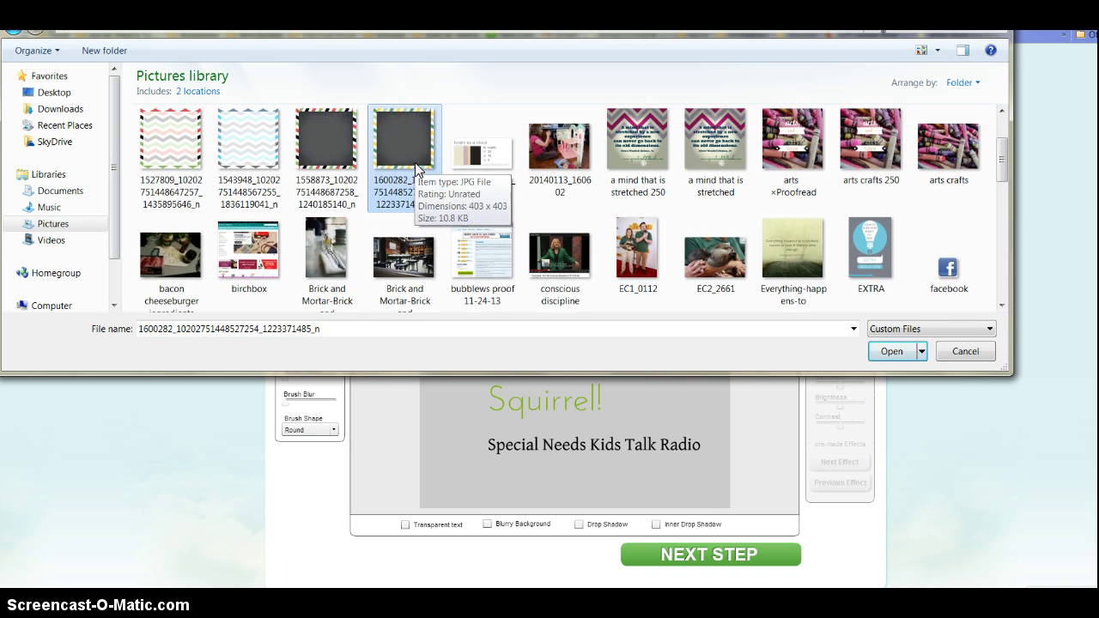
click(892, 351)
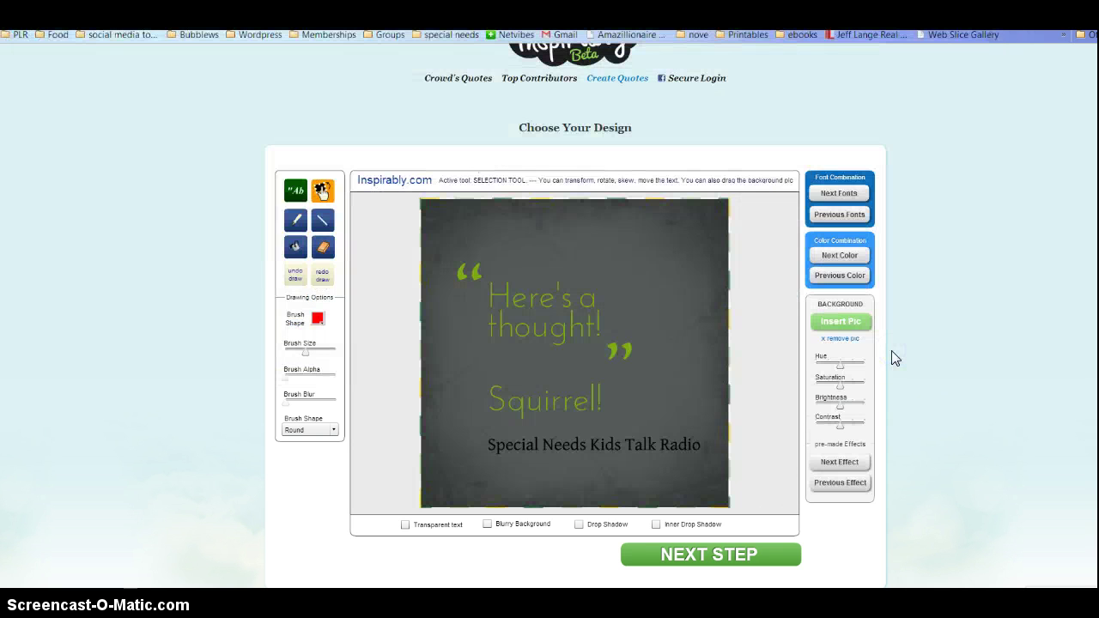
Step: Lower the background picture's contrast and saturation, and cycle through the pre-made effects to a purple tint
click(665, 314)
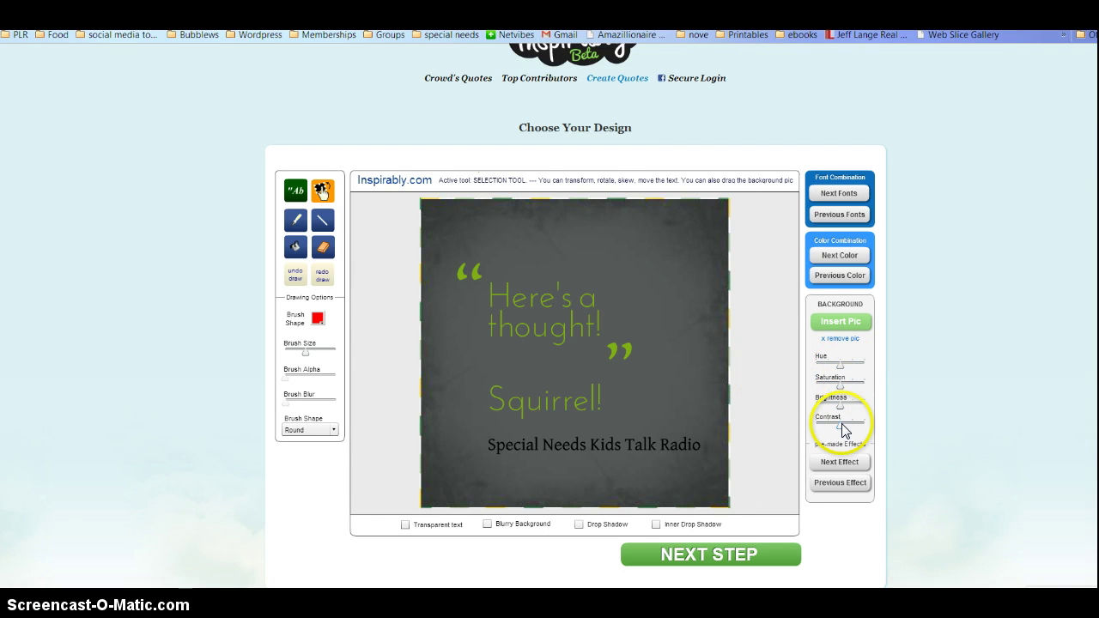
drag(843, 431, 825, 385)
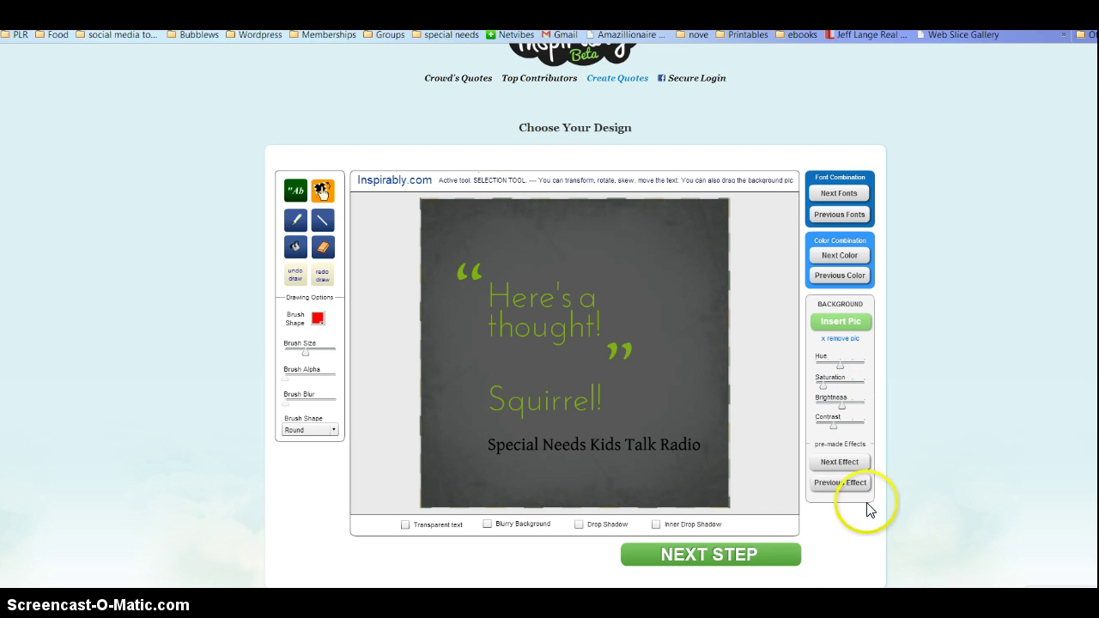
click(849, 462)
click(852, 465)
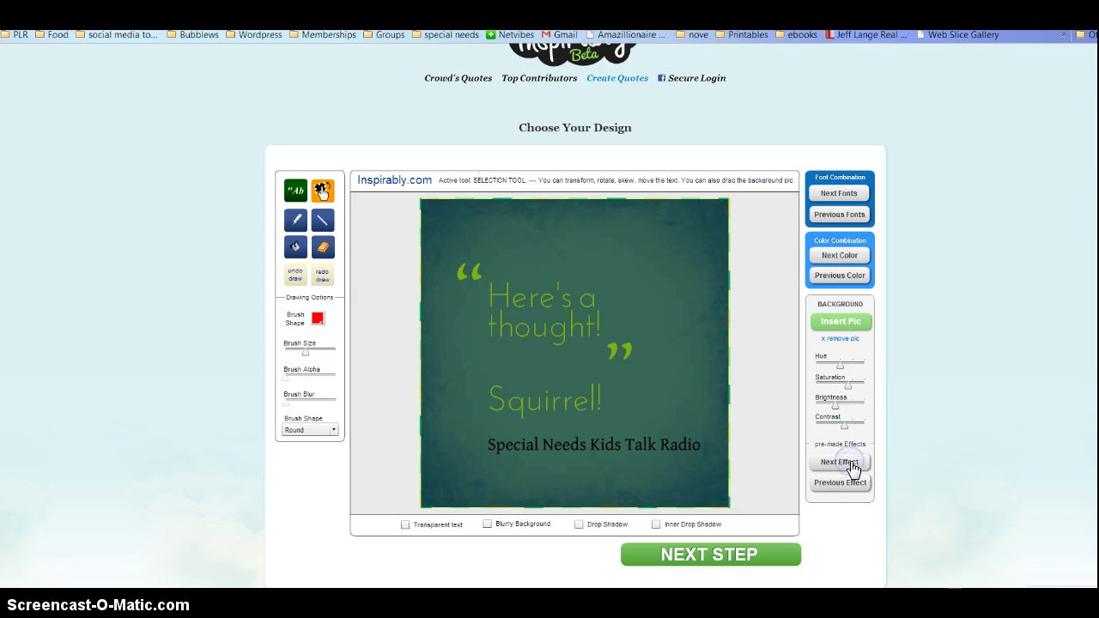
click(851, 465)
click(852, 465)
click(852, 466)
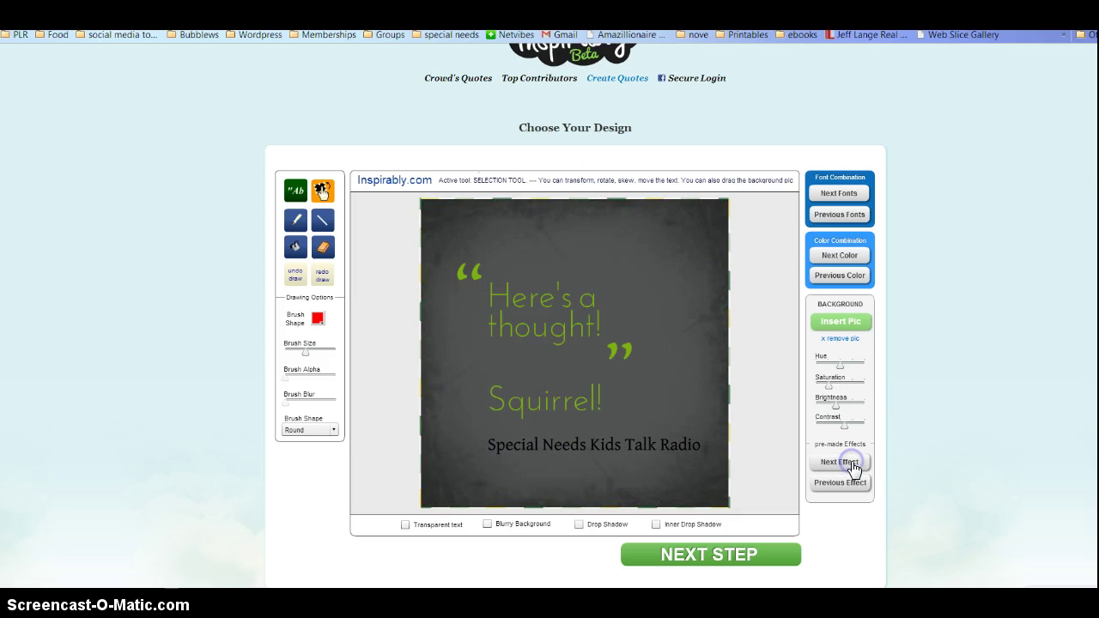
click(852, 466)
click(850, 465)
click(846, 465)
click(845, 468)
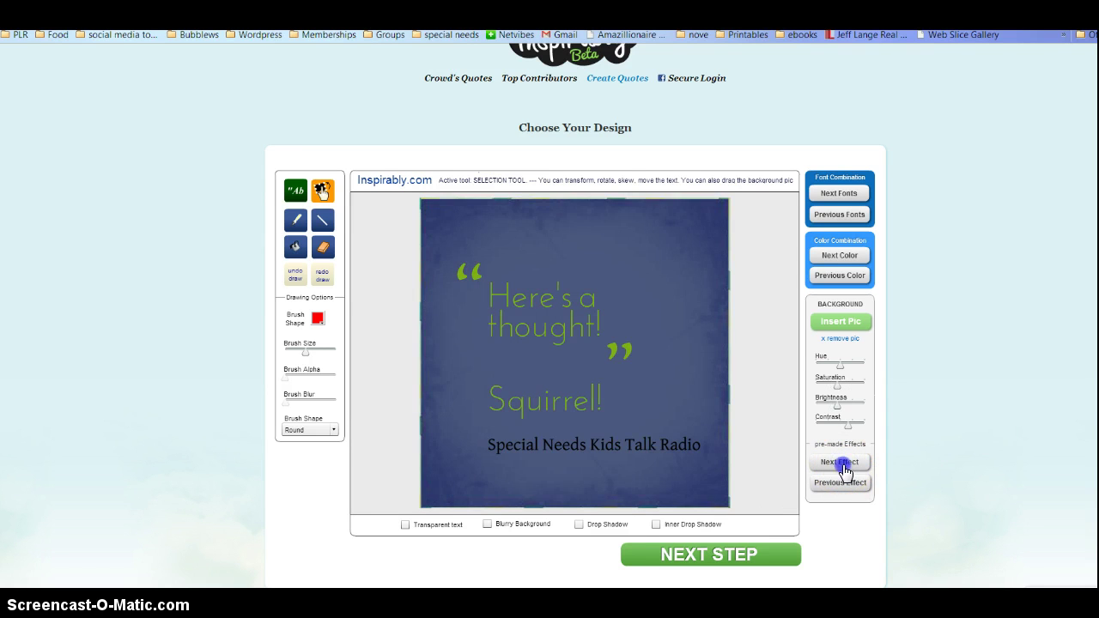
click(845, 468)
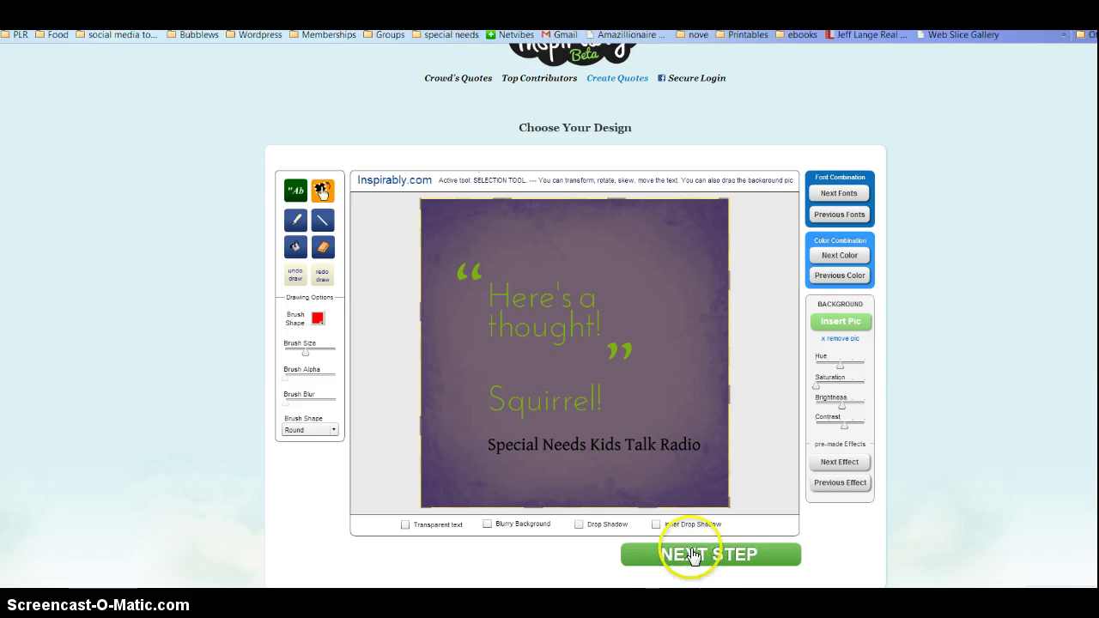
Step: Replace the background picture with "Brick and Mortar-Brick and Mortar-0001" from the Pictures library
click(846, 340)
click(843, 321)
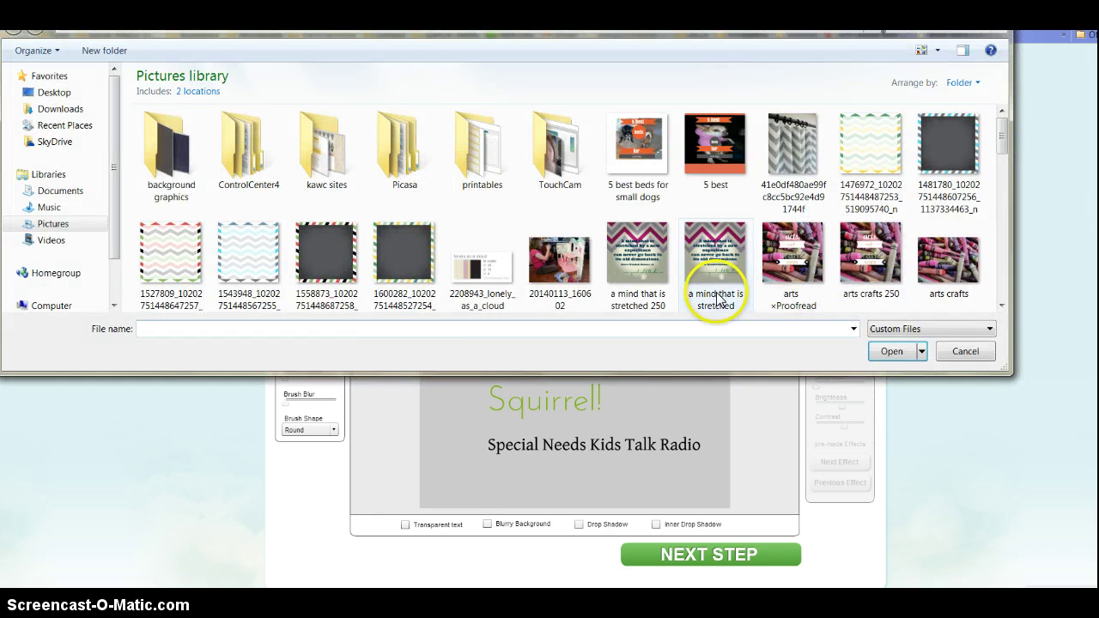
drag(1006, 140, 1017, 172)
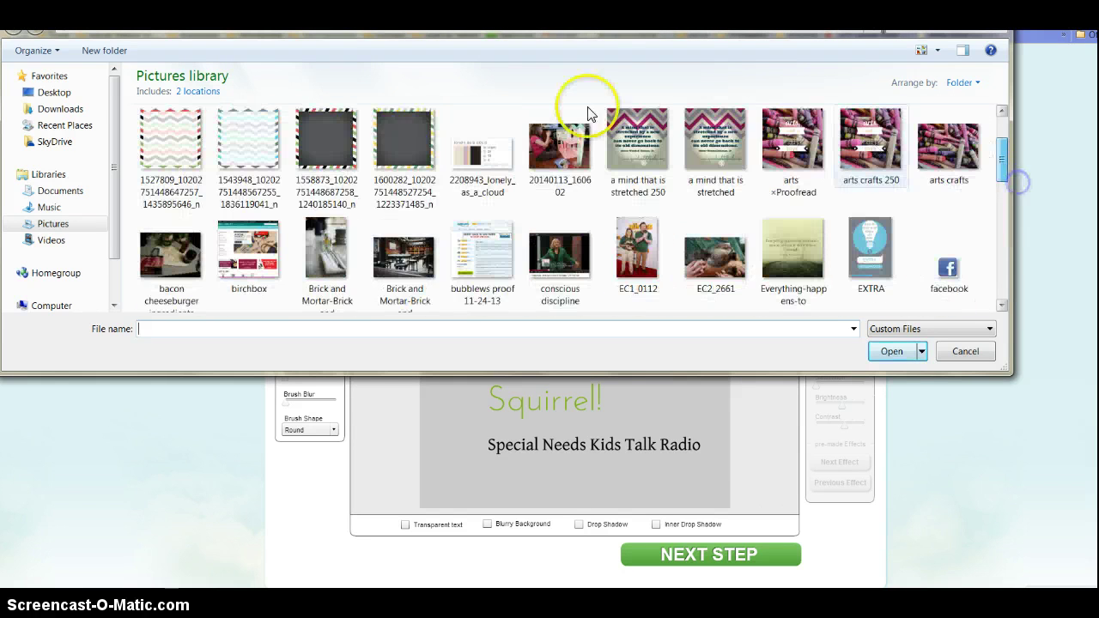
click(329, 249)
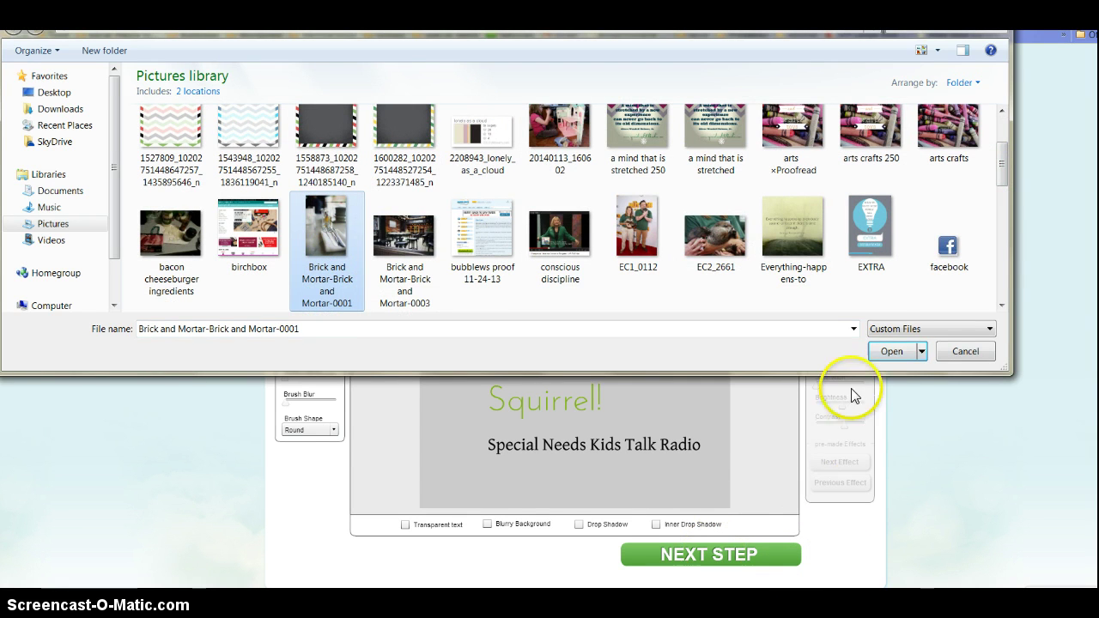
click(891, 353)
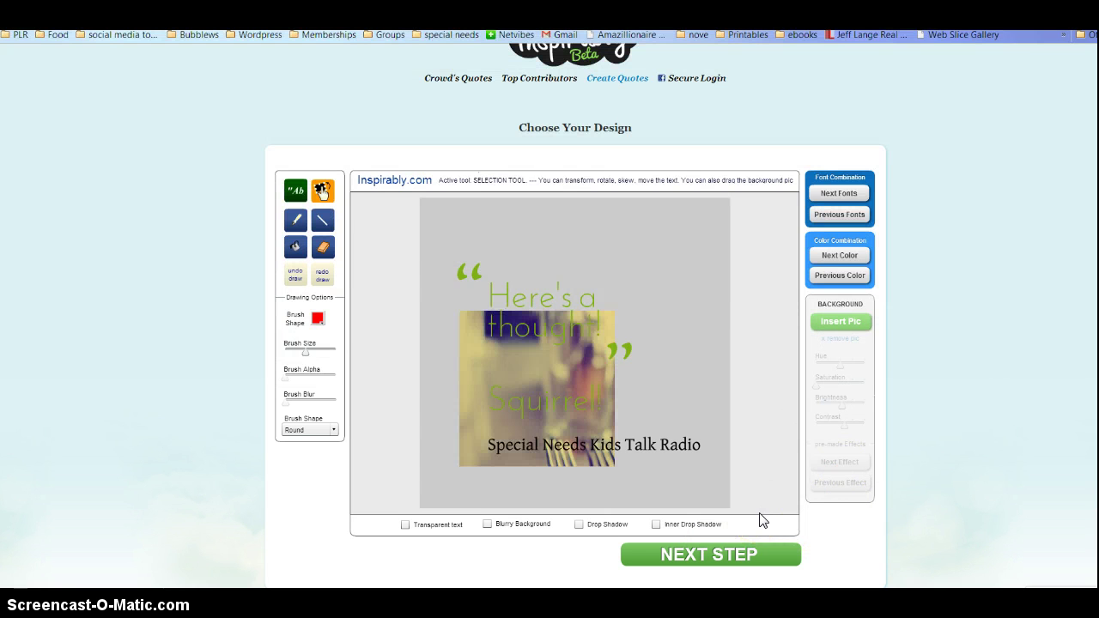
Step: Reposition the background picture so the forks sit along the bottom edge, and move the quote text to the picture's upper-left area
drag(526, 363, 637, 402)
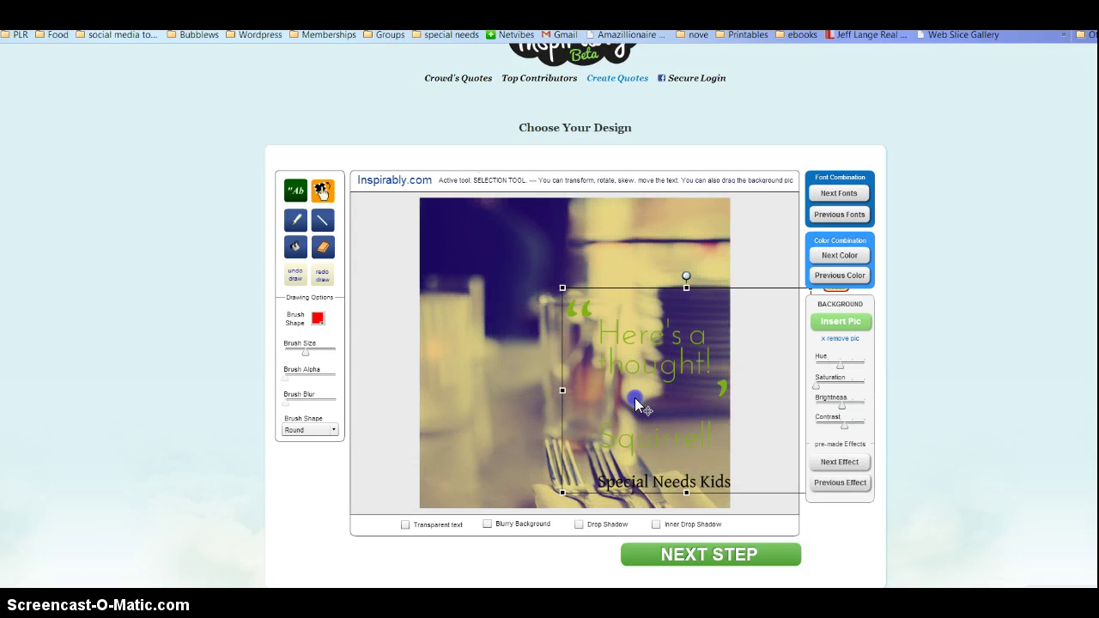
drag(712, 312, 609, 261)
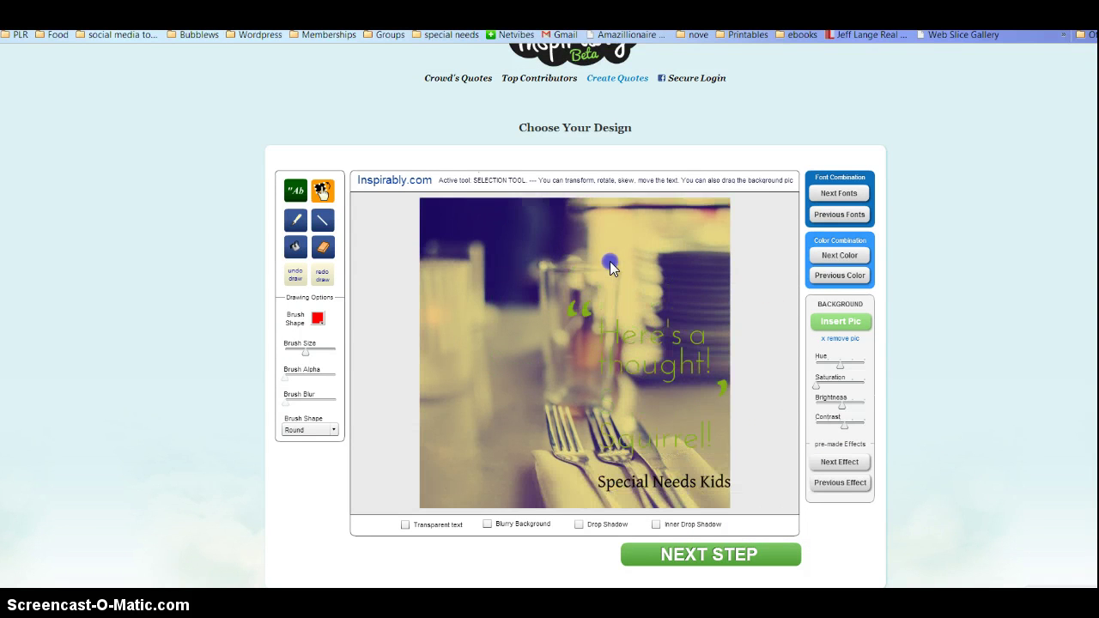
drag(675, 268, 695, 238)
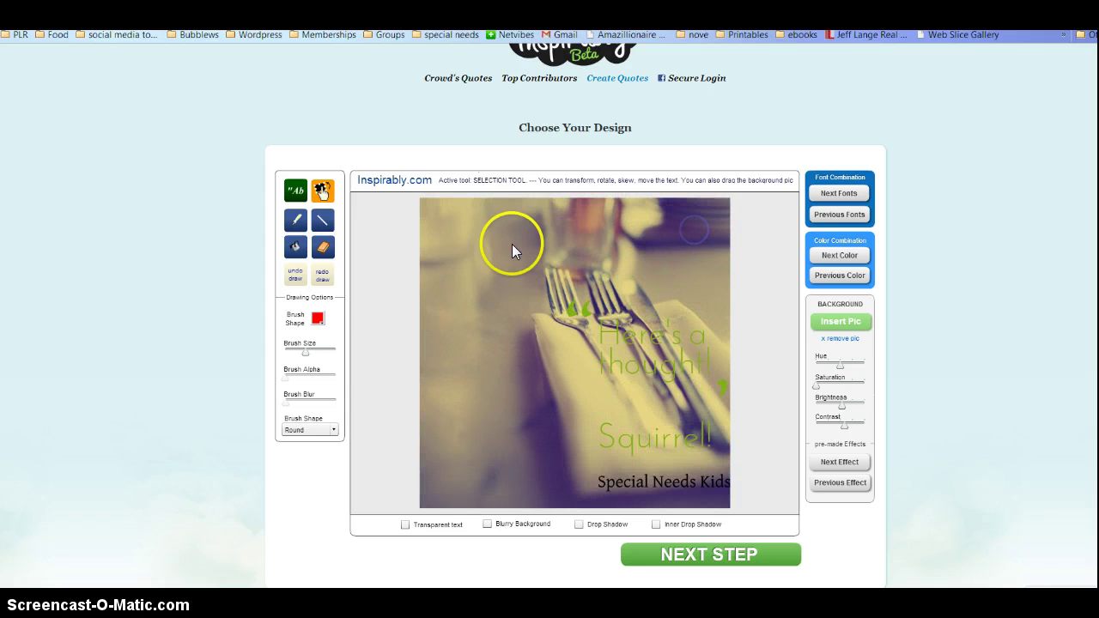
drag(472, 242, 481, 385)
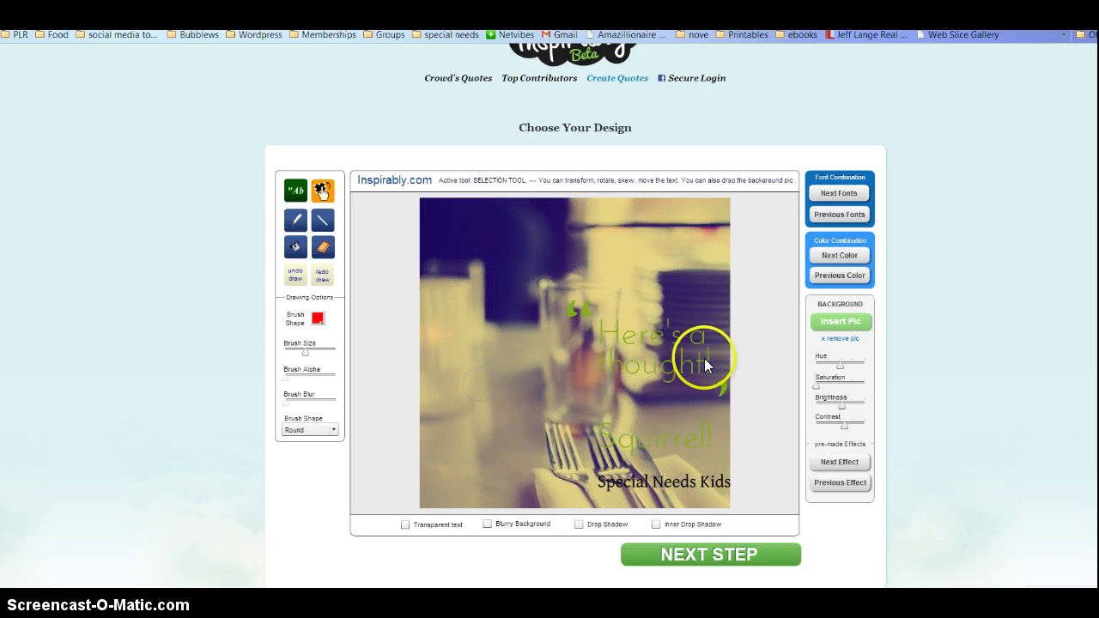
click(671, 371)
drag(690, 361, 528, 267)
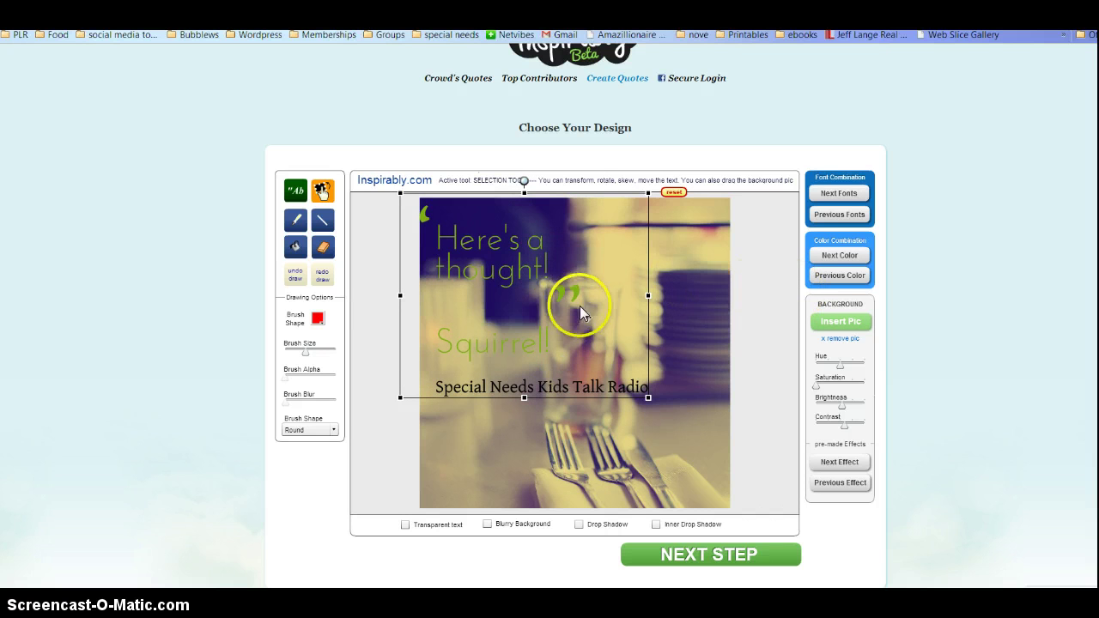
Step: Switch the quote to a handwritten font combination and white text with a drop shadow, and shift the text slightly up and right
click(846, 196)
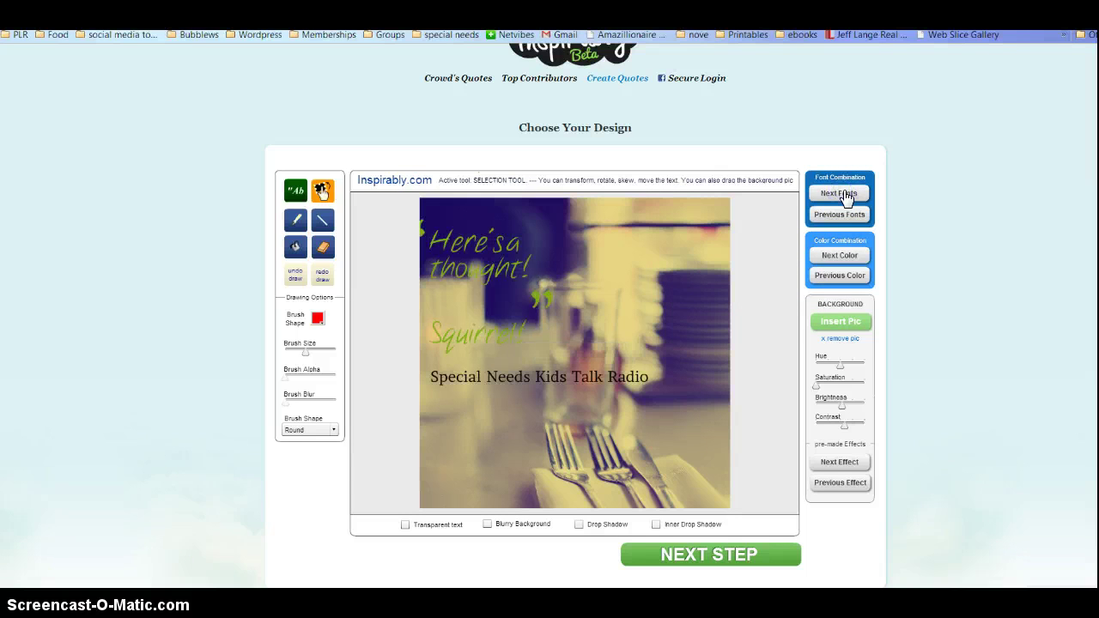
click(845, 258)
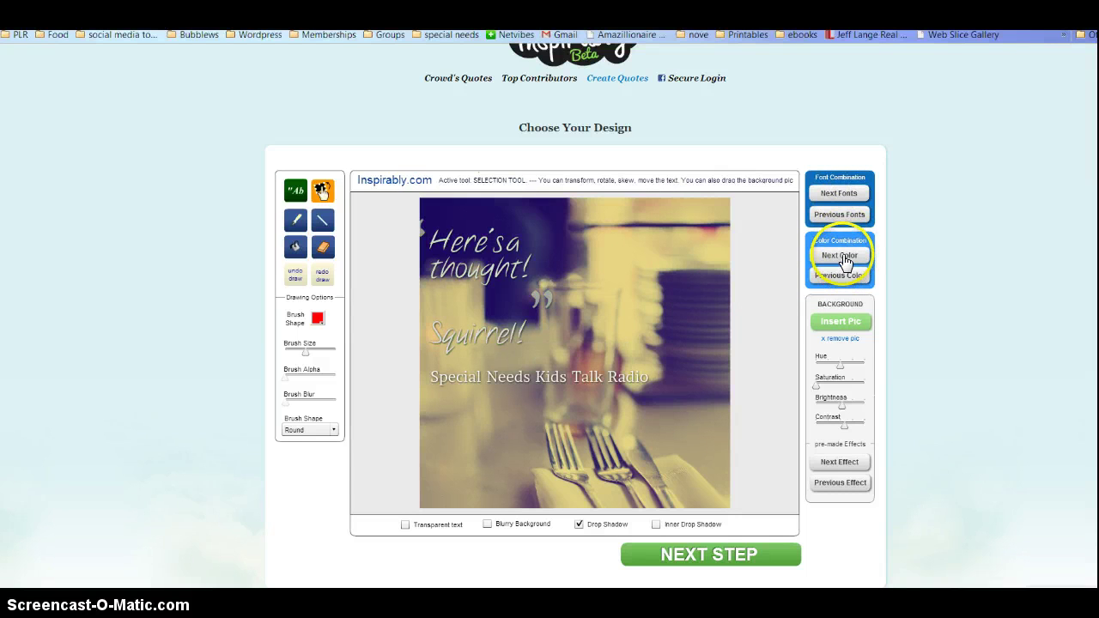
click(844, 196)
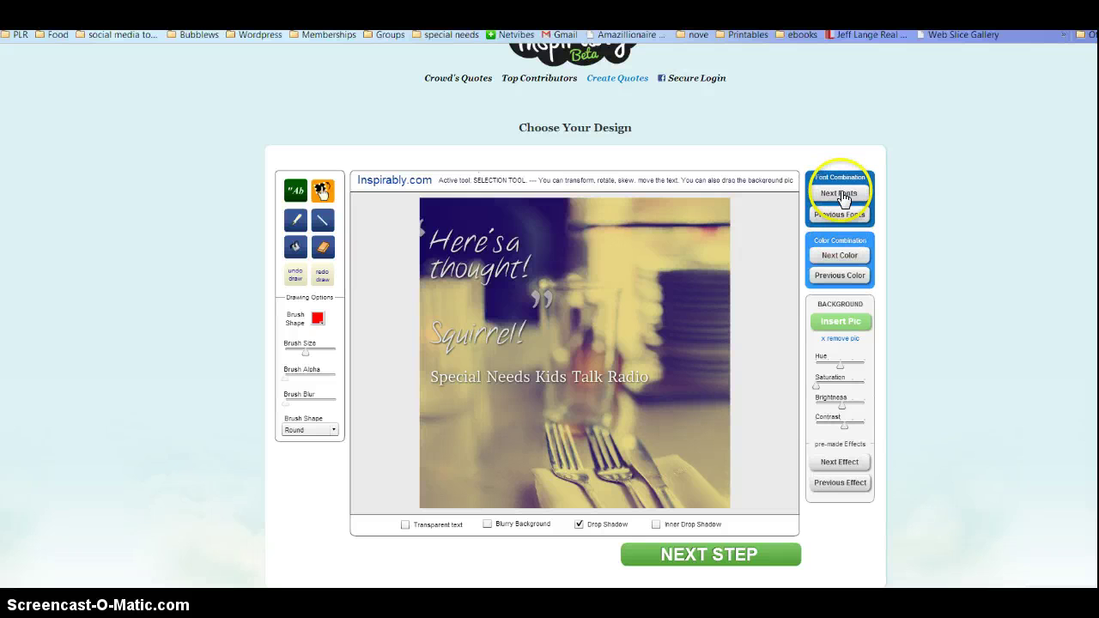
mouse_move(532, 267)
mouse_down()
mouse_move(537, 277)
mouse_move(545, 260)
mouse_up()
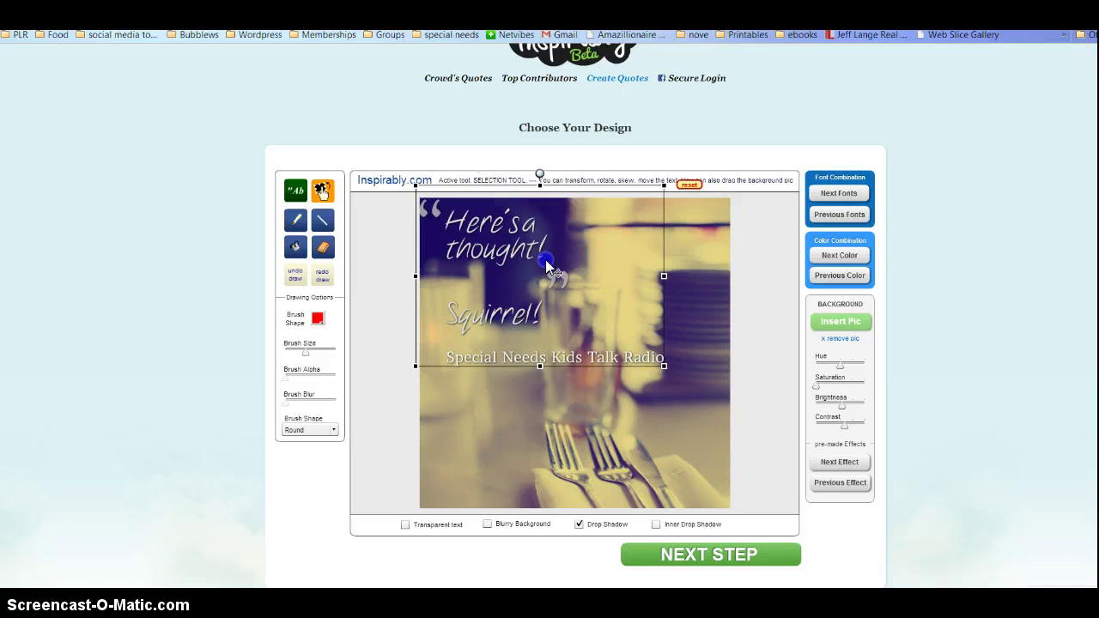
click(711, 387)
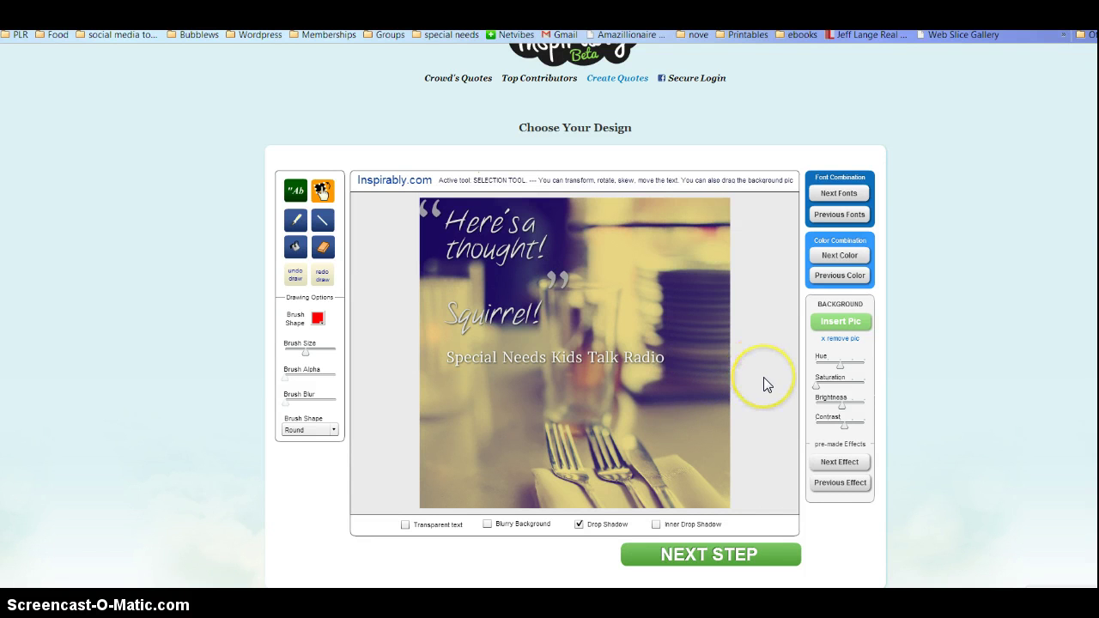
Step: Turn the quote text's drop shadow off and back on to compare the two looks
click(839, 256)
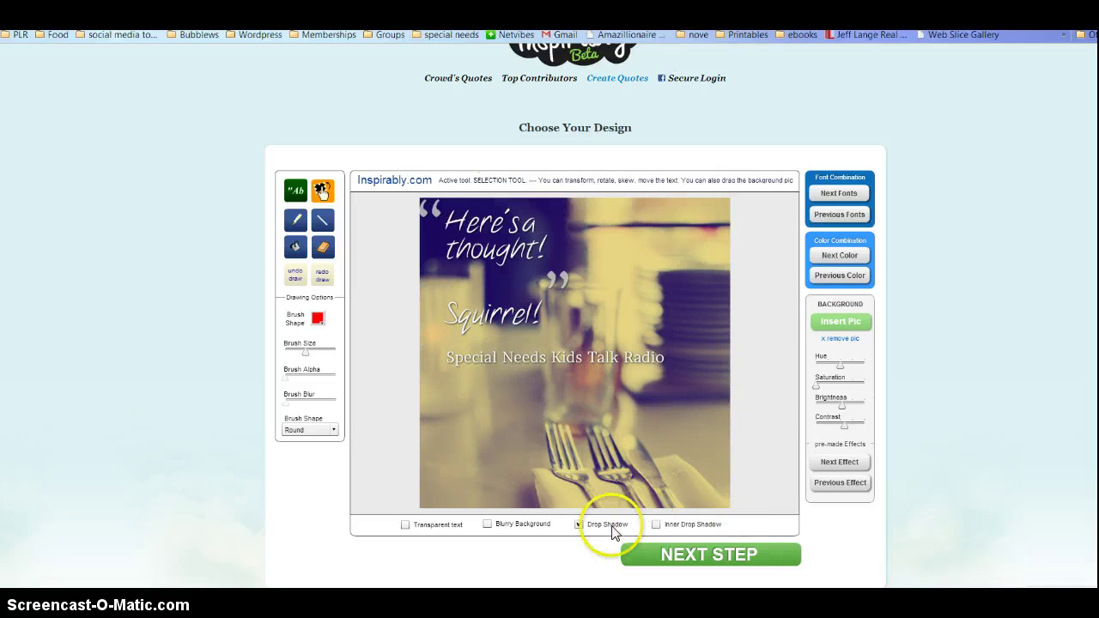
click(581, 525)
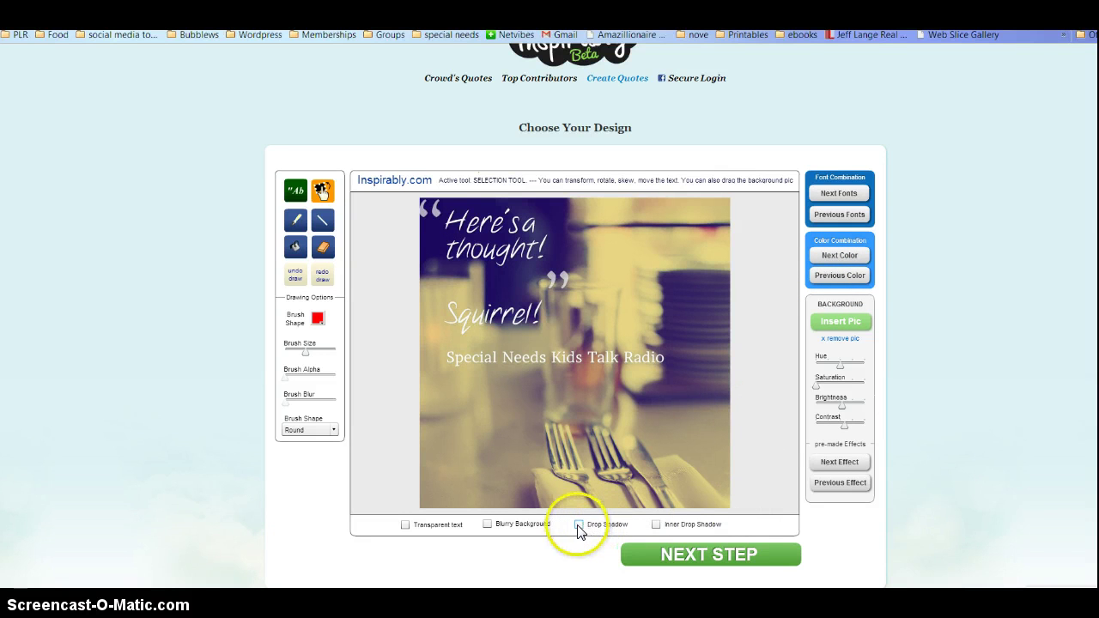
click(581, 527)
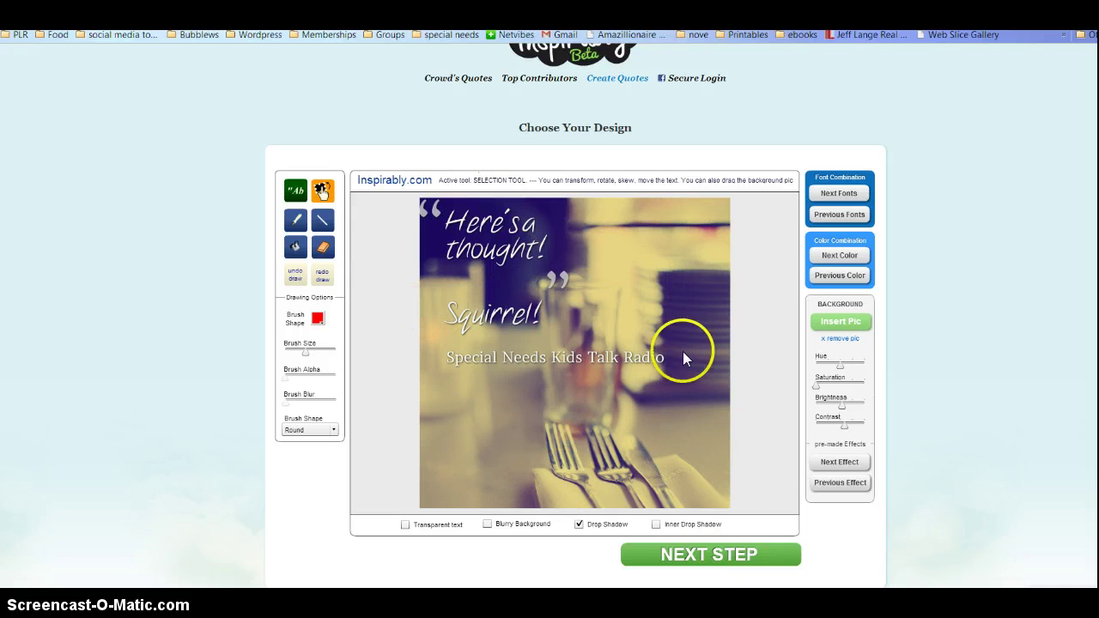
Step: Submit the finished design and save the resulting quote image as a PNG named "squirrel graphic" in the Pictures library
click(712, 562)
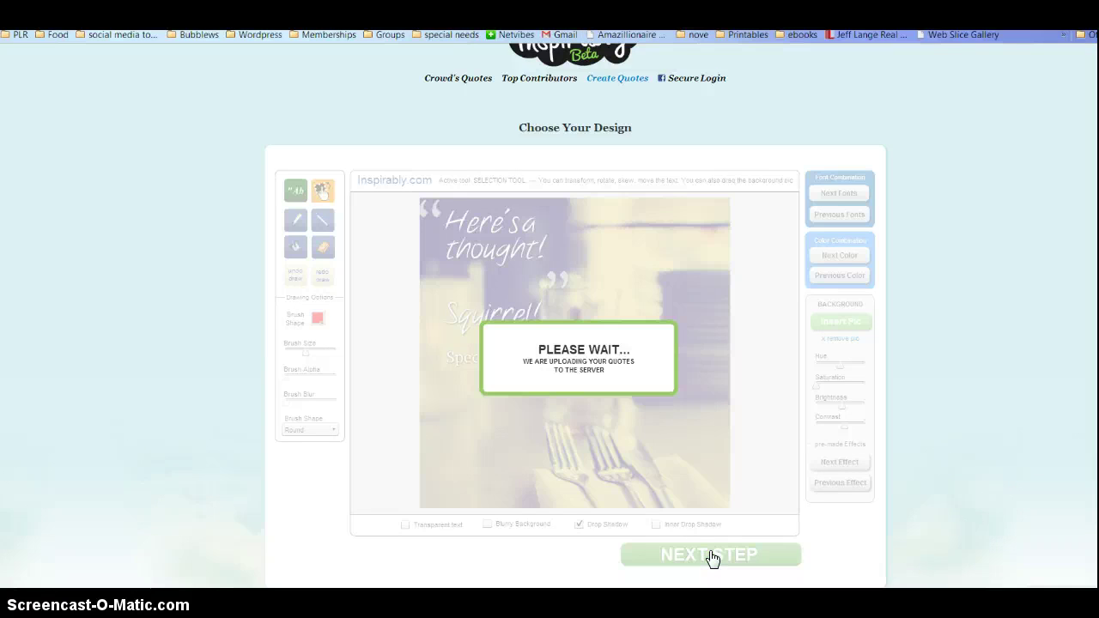
click(777, 301)
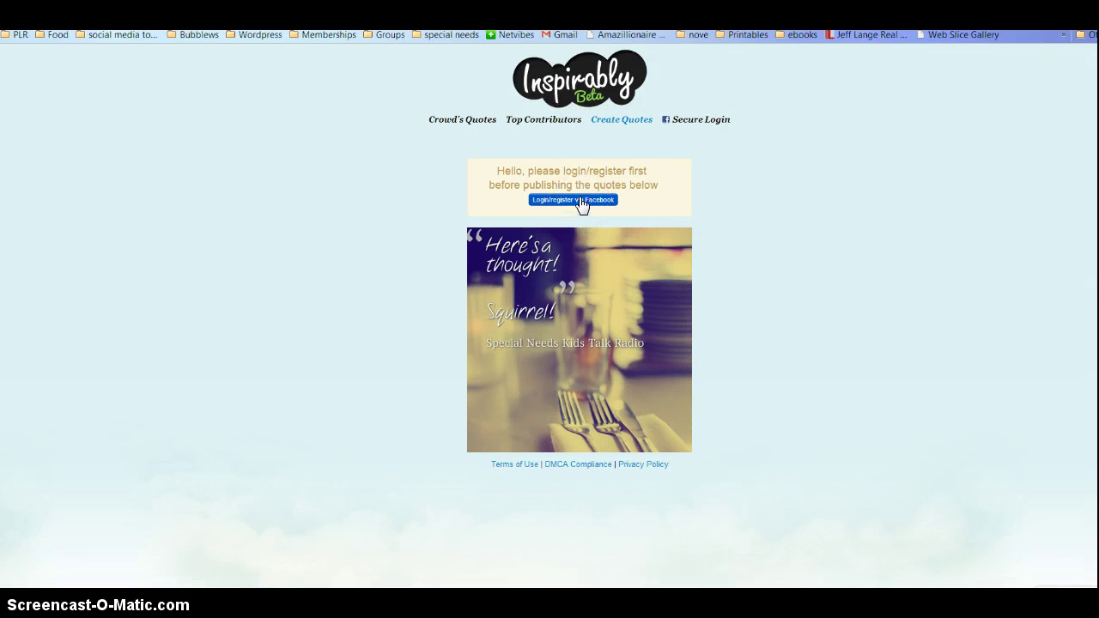
right_click(568, 314)
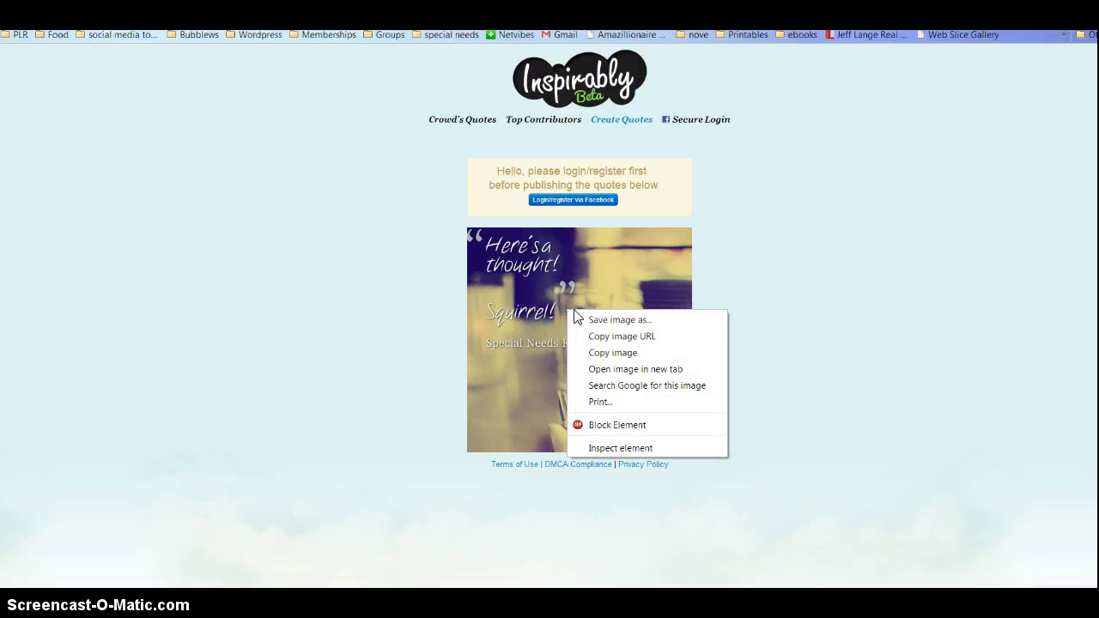
click(606, 323)
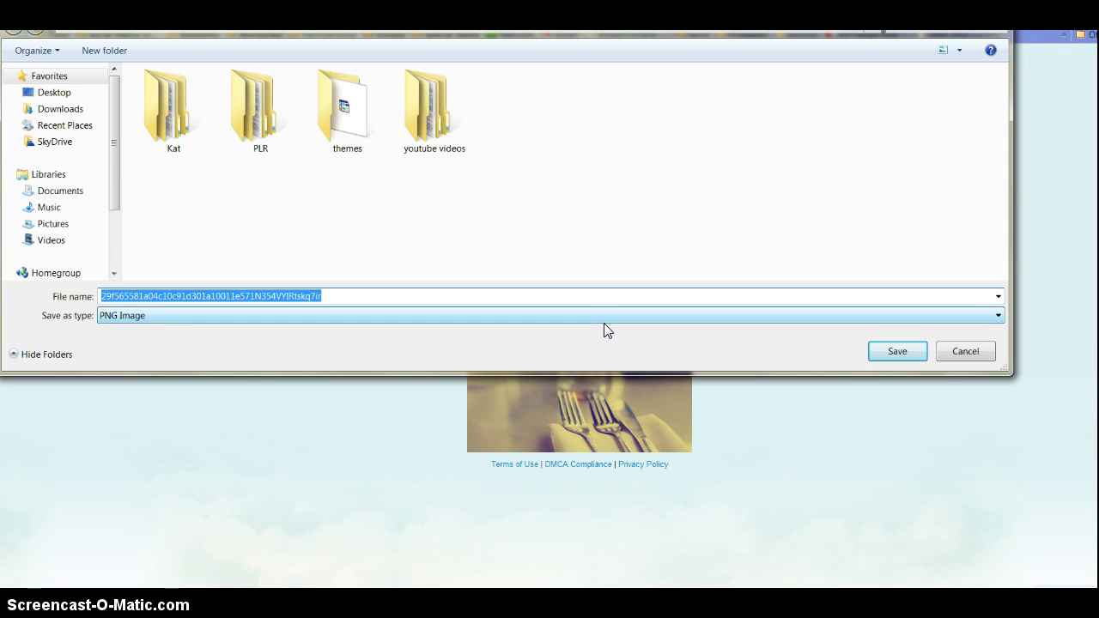
text(squirr)
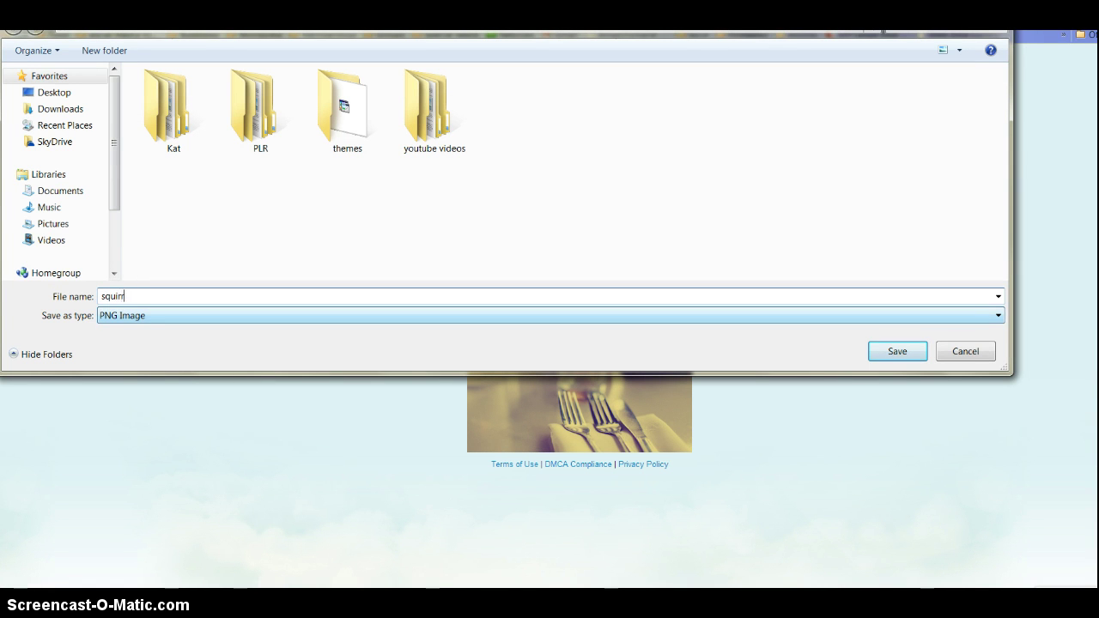
text(el graphic)
click(74, 226)
click(898, 352)
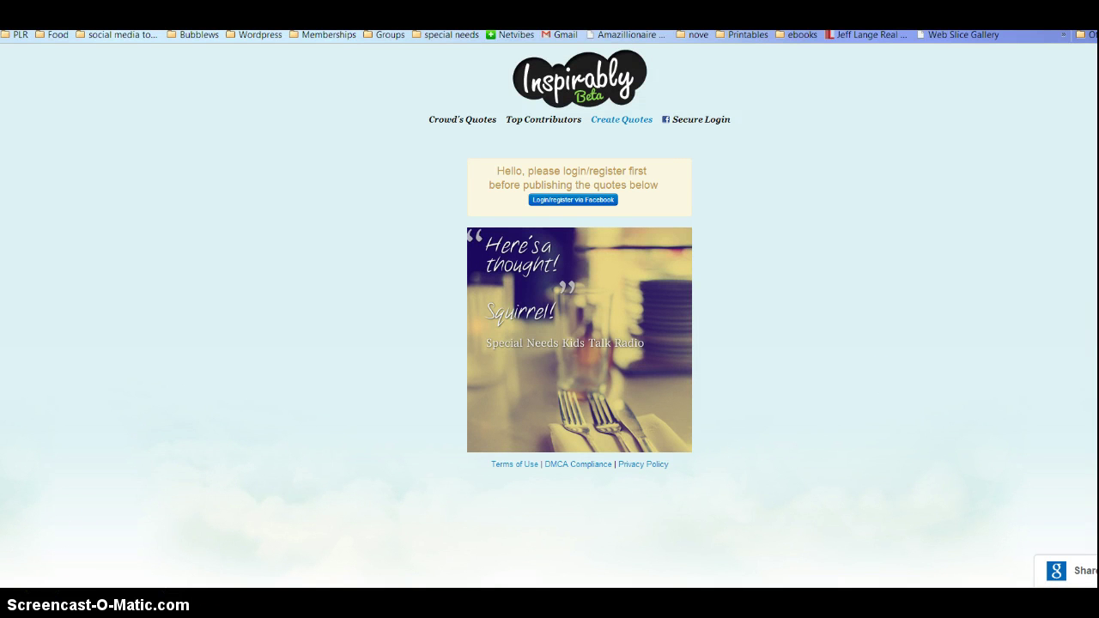
Step: Find the saved "squirrel graphic" image in the Pictures library and view it at full size
key(super)
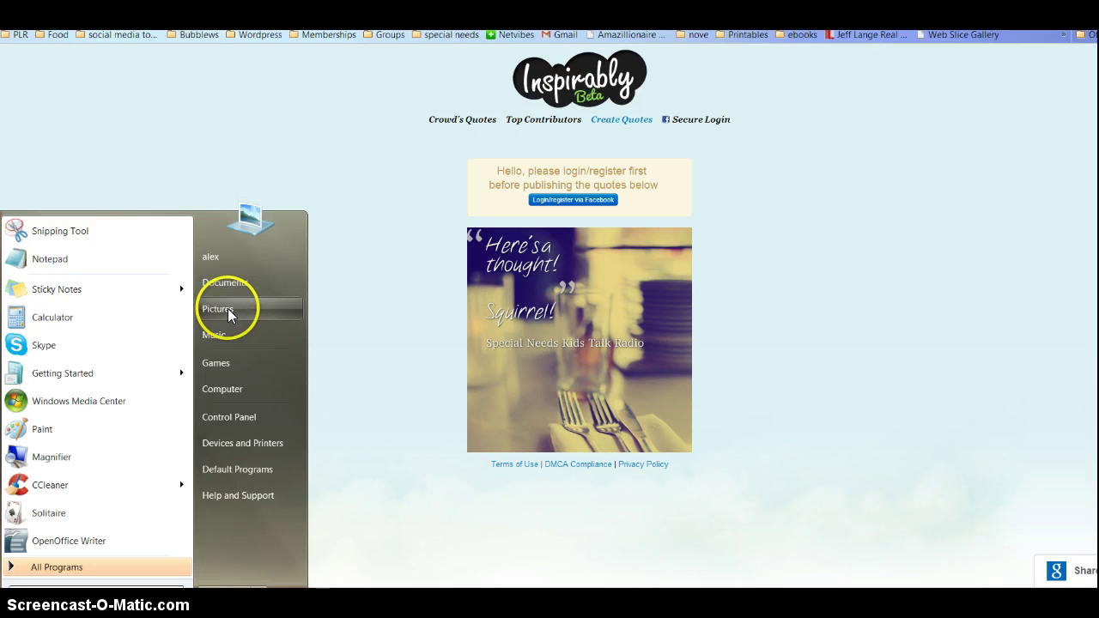
key(Escape)
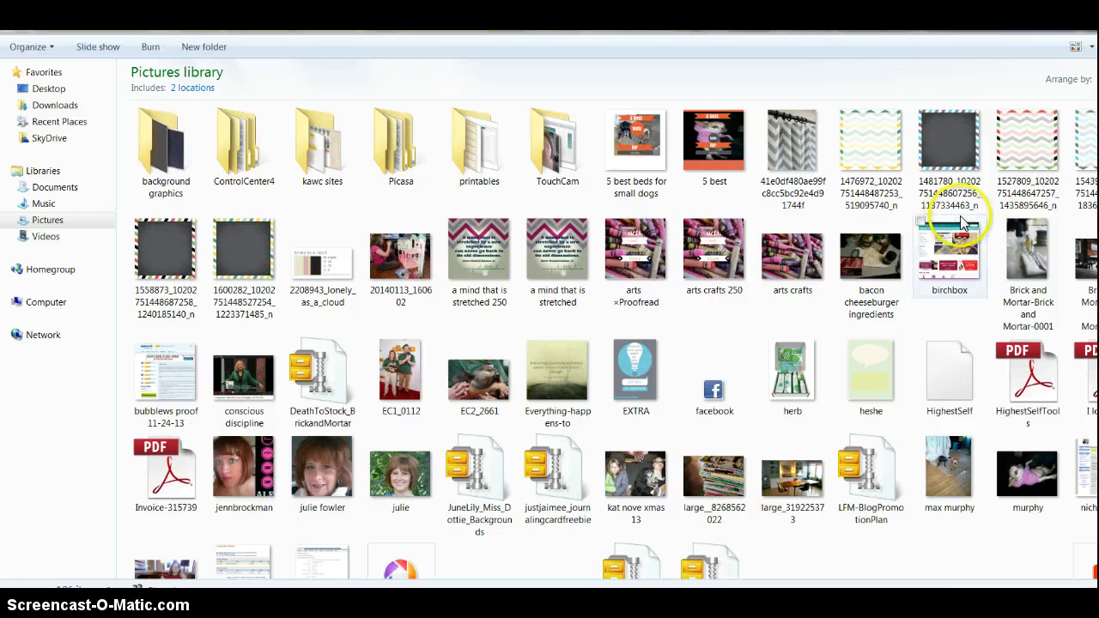
scroll(1000, 200, down, 2)
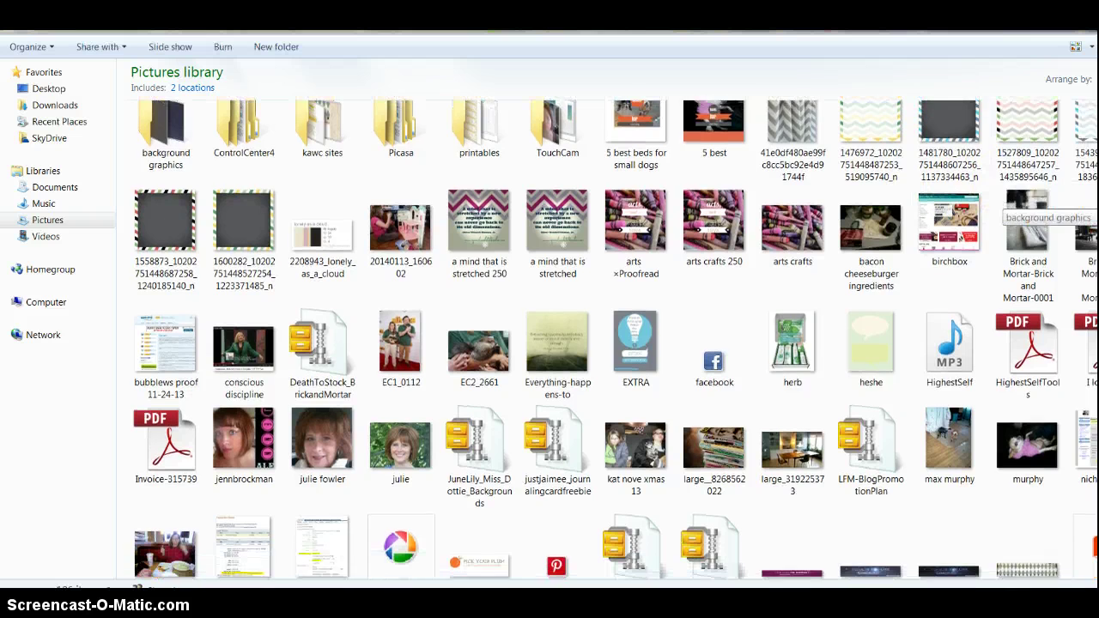
scroll(1000, 206, down, 10)
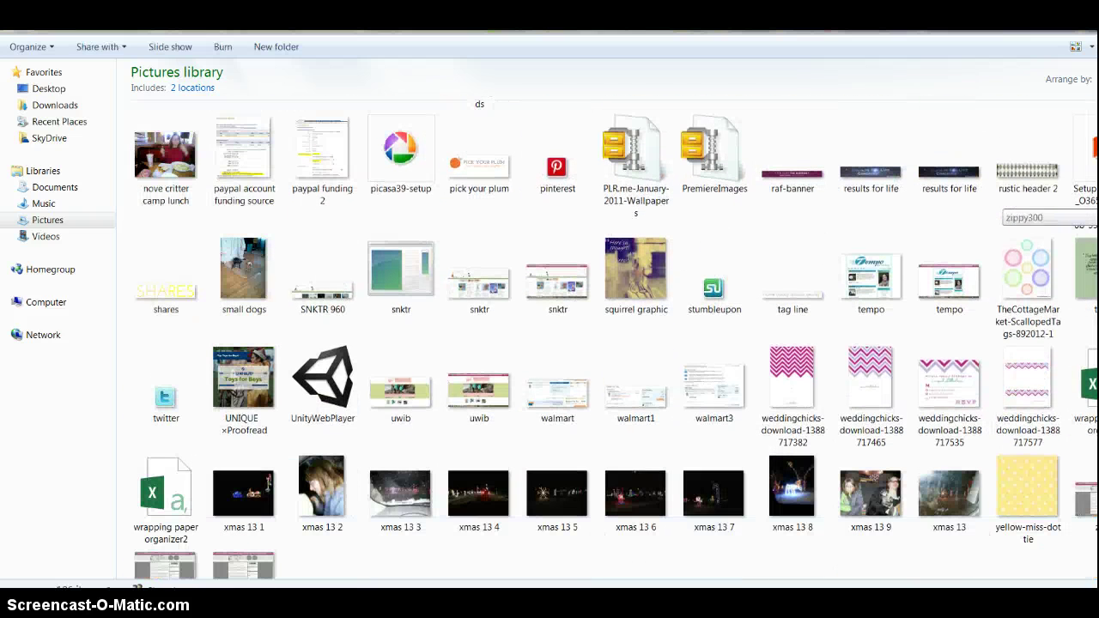
click(623, 262)
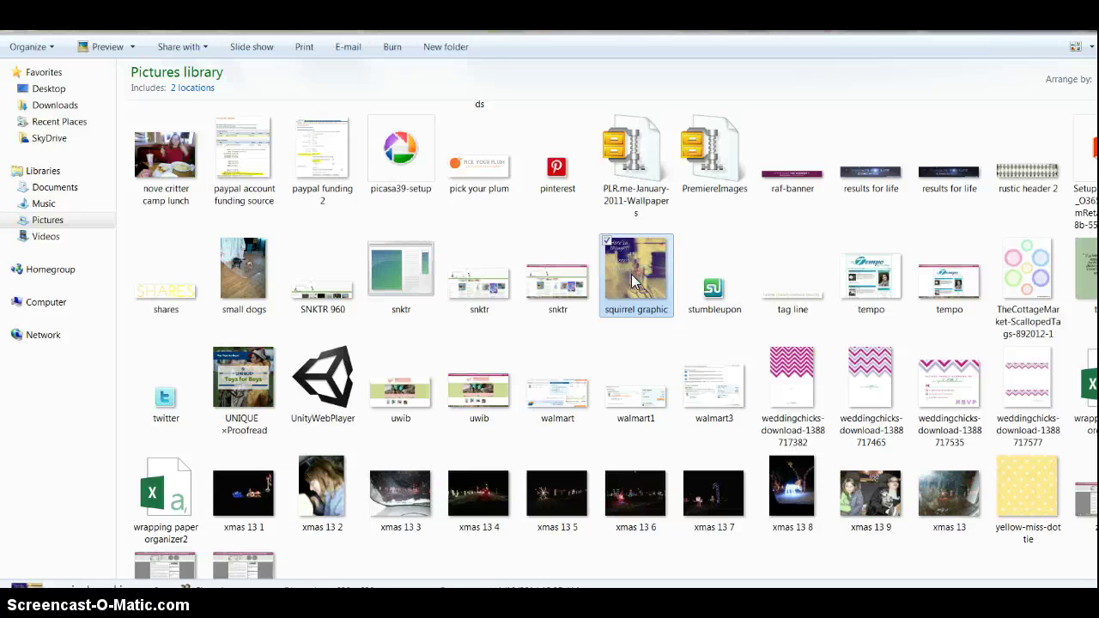
double_click(631, 273)
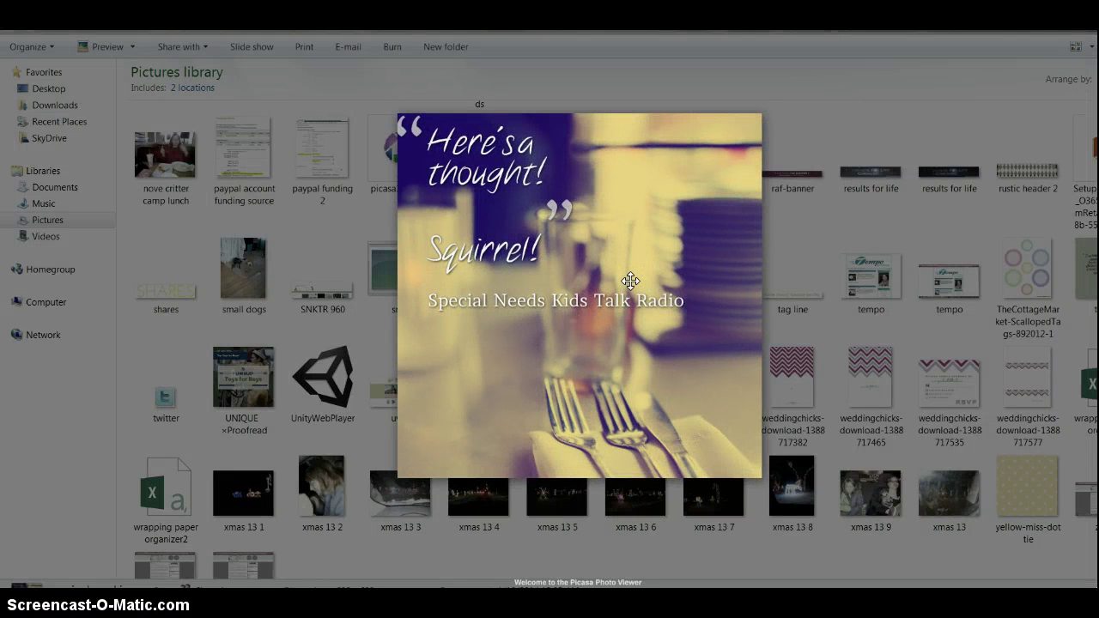
click(631, 165)
click(1073, 44)
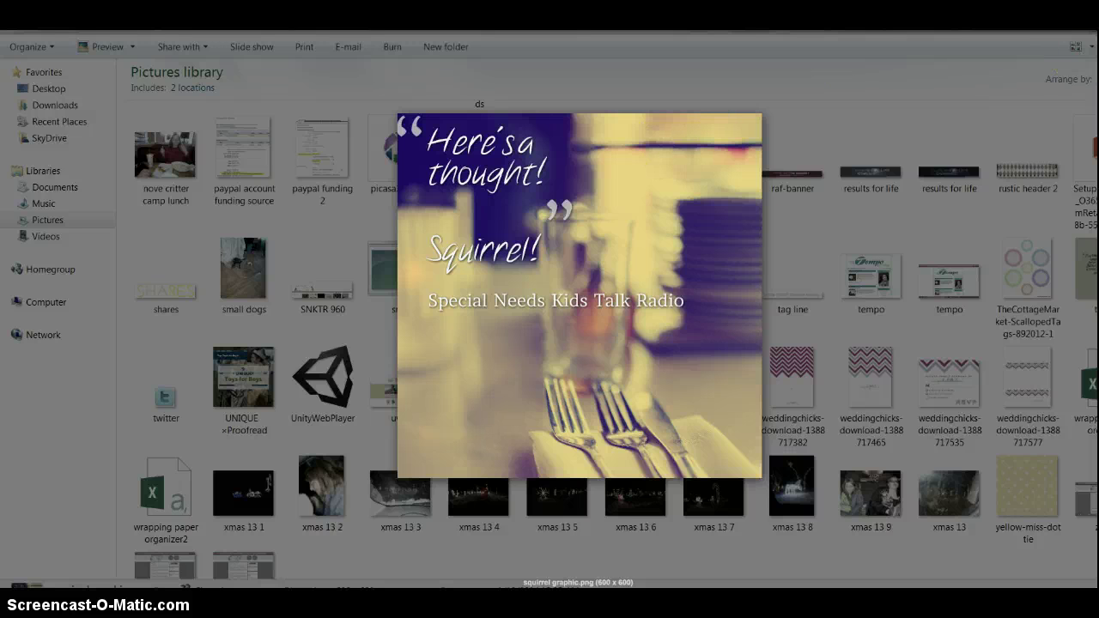